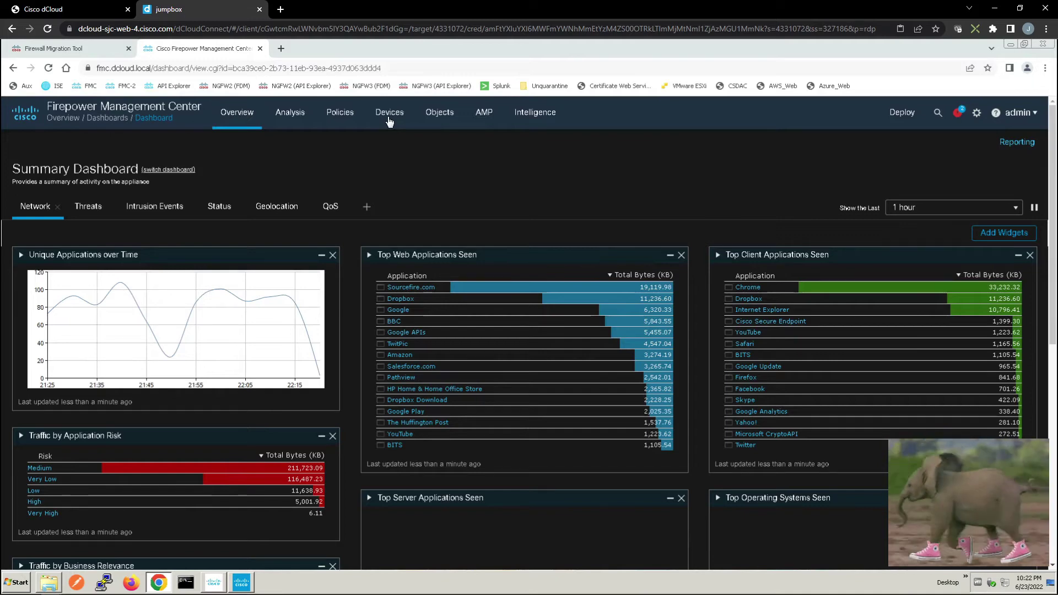
Upgrade the NGFW1 device to Snort 3 from Device Management and confirm the upgrade
{"action": "left_click", "coordinate": [388, 117]}
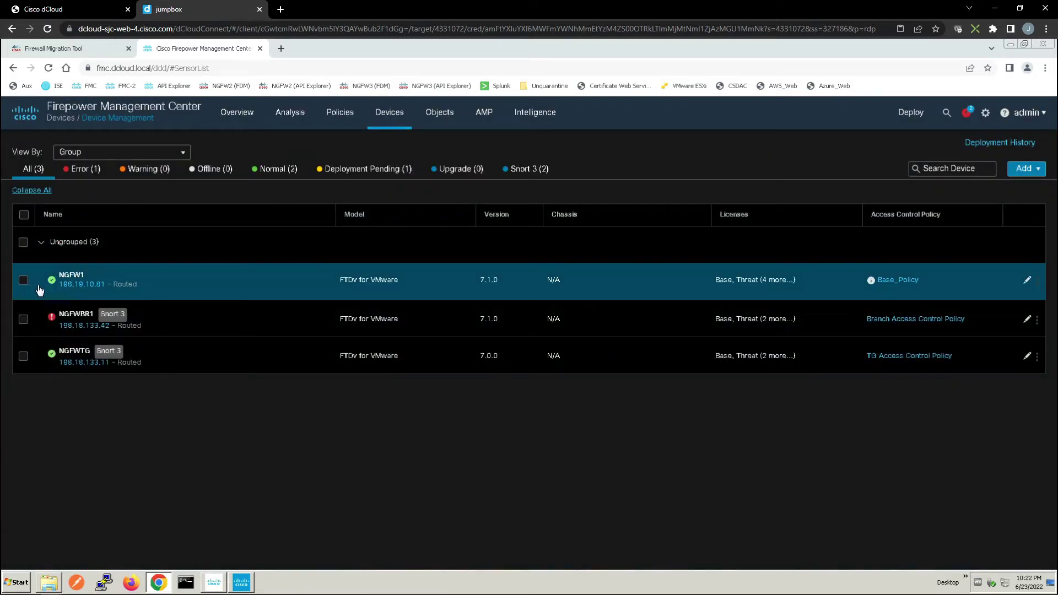
{"action": "left_click", "coordinate": [23, 280]}
{"action": "left_click", "coordinate": [243, 197]}
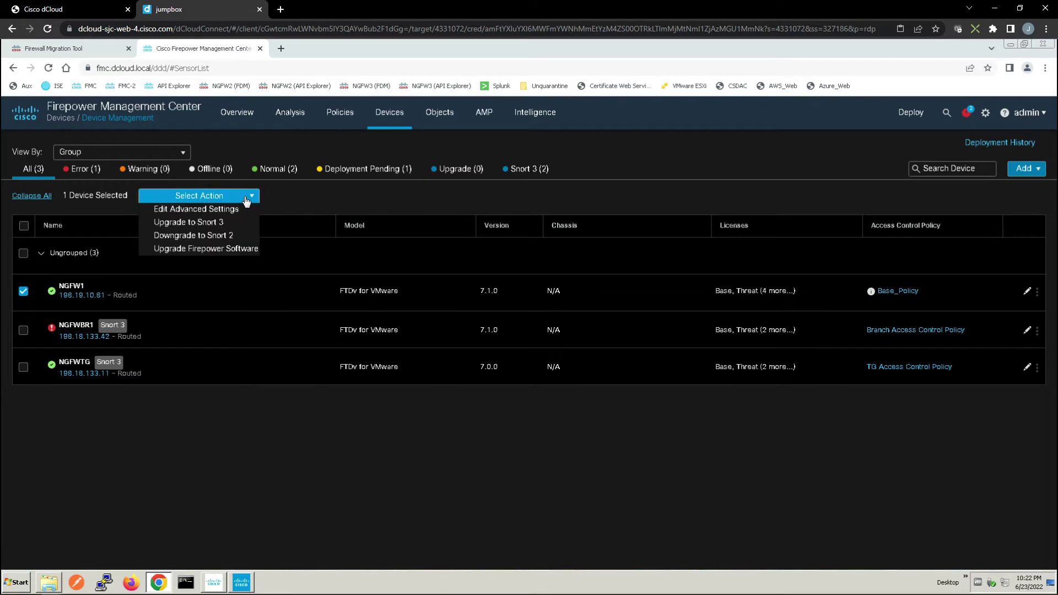
{"action": "left_click", "coordinate": [188, 222]}
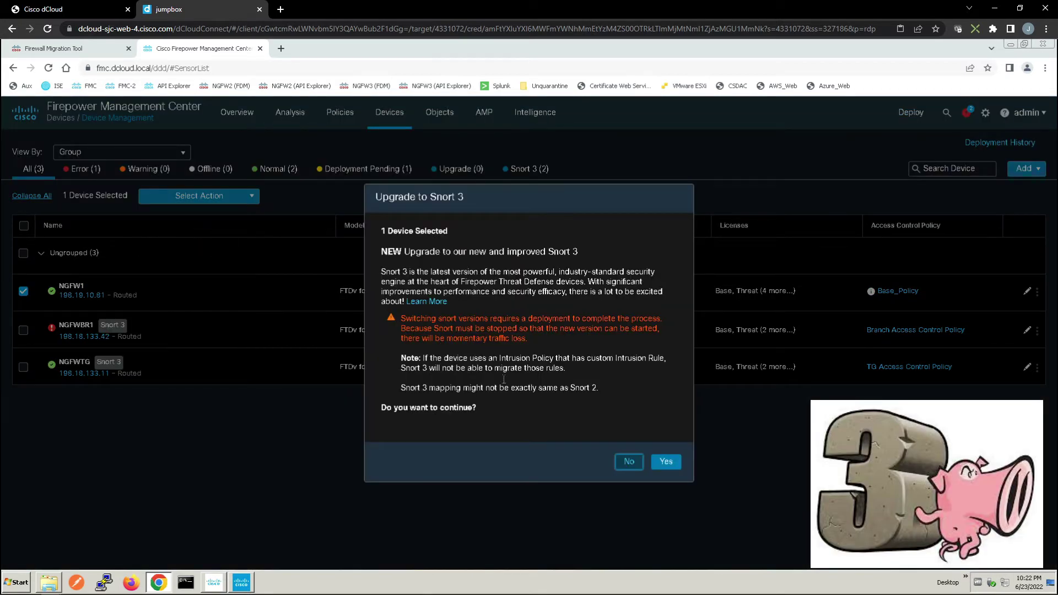
{"action": "left_click", "coordinate": [668, 463]}
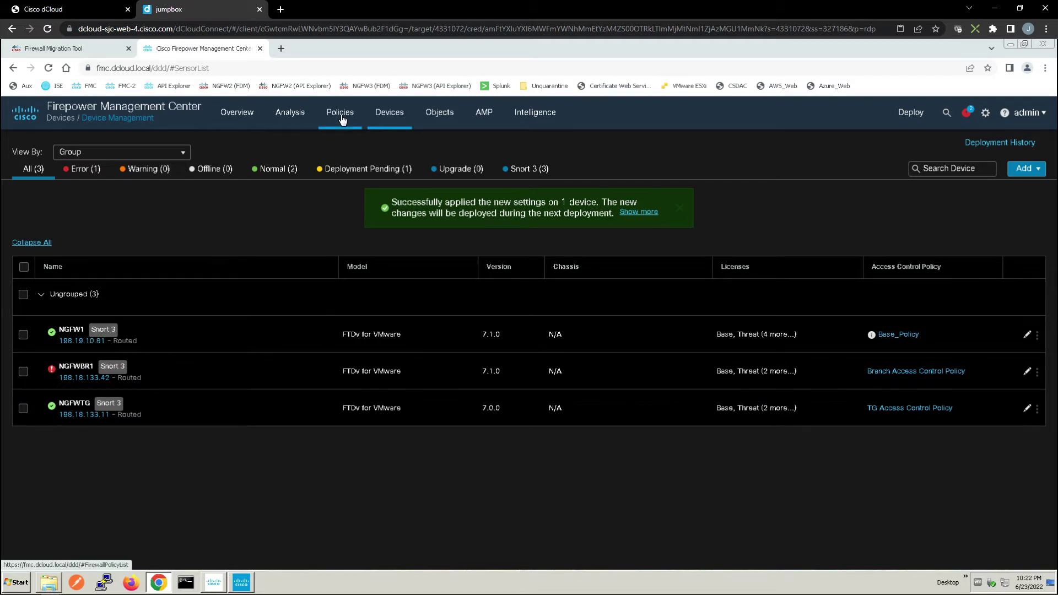
Open Base_Policy from the Access Control policies list in the policy editor
{"action": "mouse_move", "coordinate": [341, 120]}
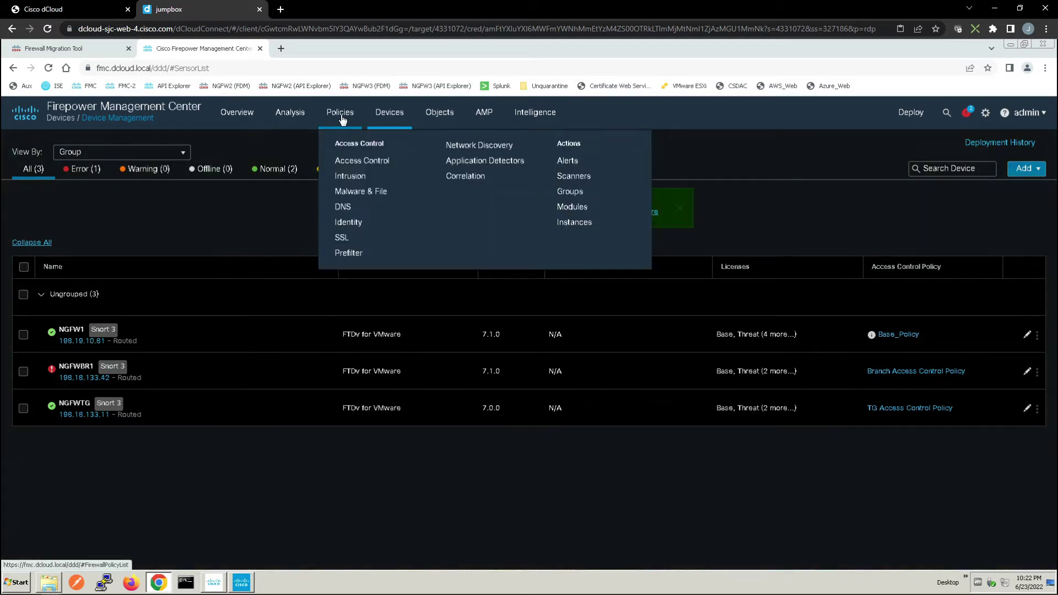
{"action": "left_click", "coordinate": [379, 162]}
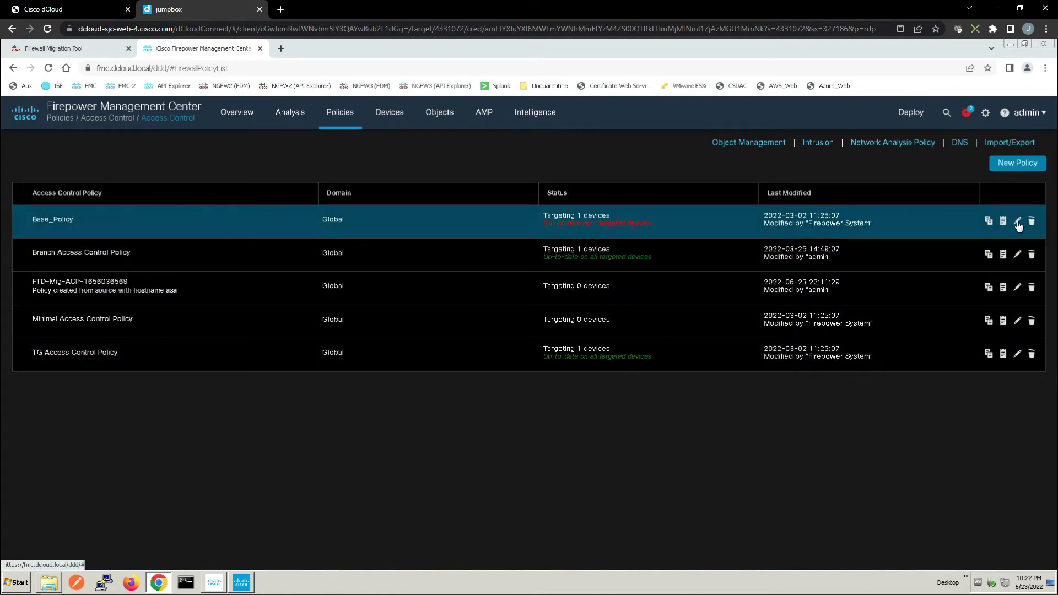
{"action": "left_click", "coordinate": [1018, 223]}
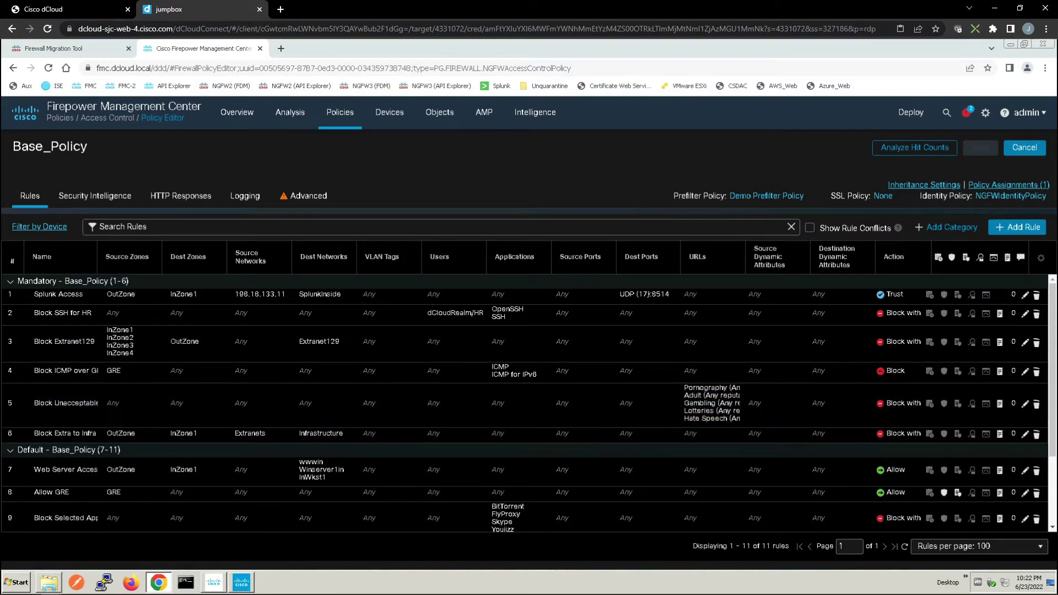
Add a Monitor rule named 'Log All Connections' inserted above rule 1
{"action": "left_click", "coordinate": [1017, 229]}
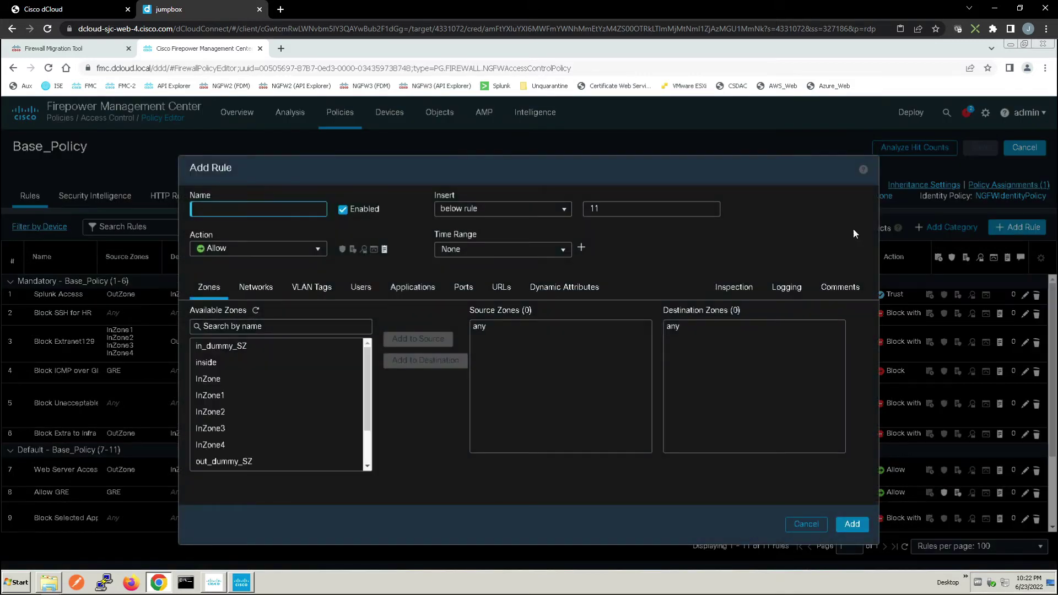
{"action": "type", "text": "Log All Connections"}
{"action": "left_click", "coordinate": [313, 258]}
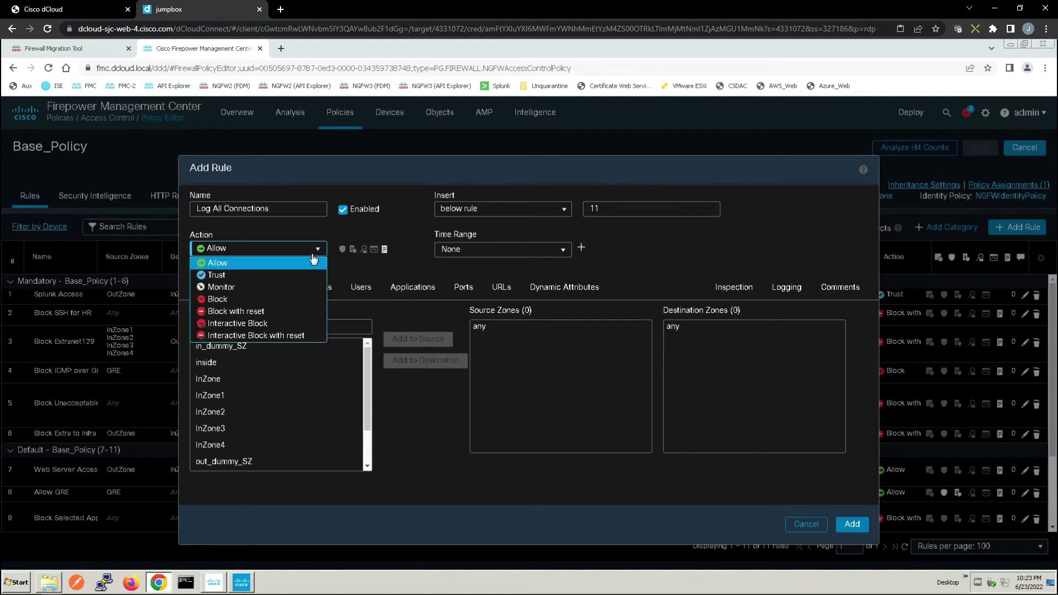
{"action": "left_click", "coordinate": [232, 287]}
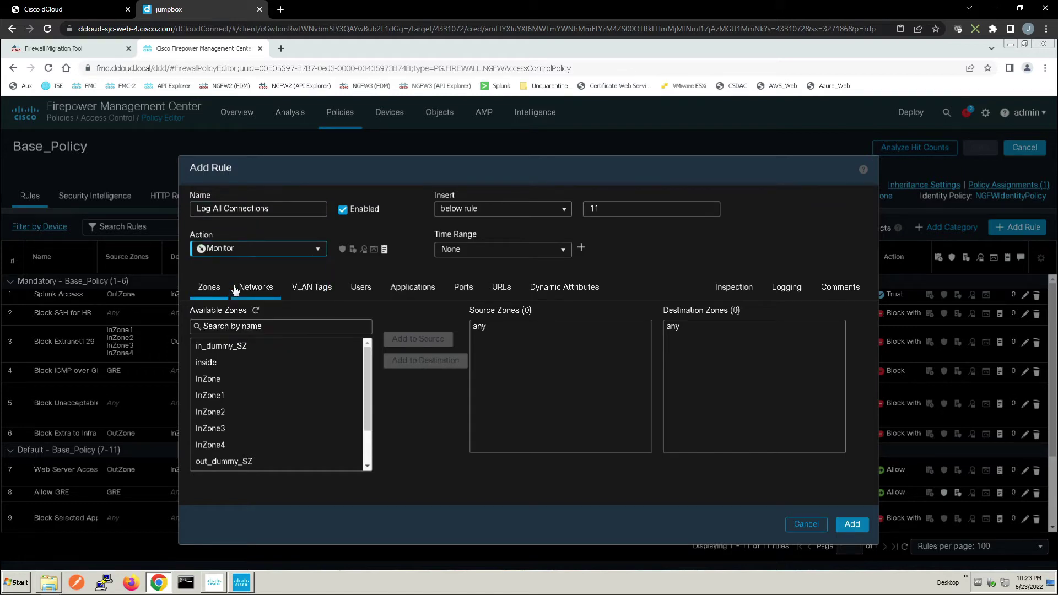
{"action": "left_click", "coordinate": [502, 213]}
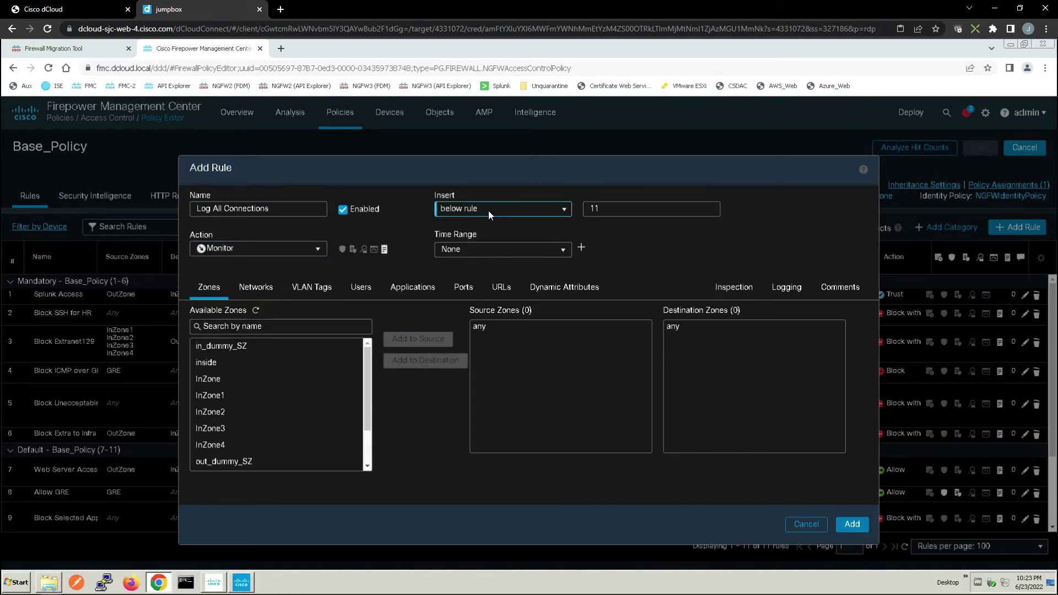
{"action": "left_click", "coordinate": [490, 215]}
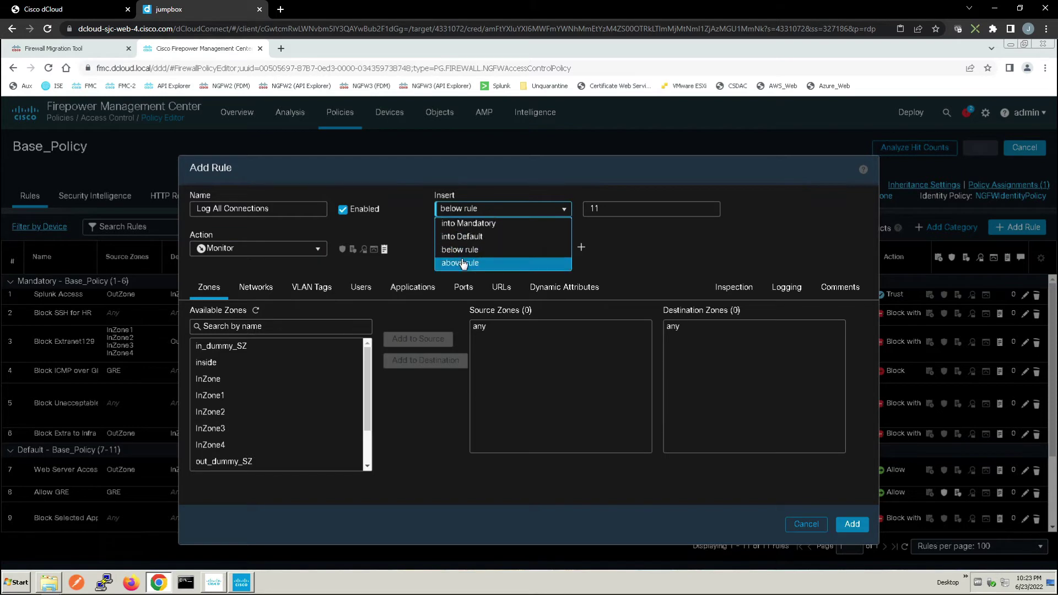
{"action": "left_click", "coordinate": [491, 263]}
{"action": "left_click", "coordinate": [604, 209]}
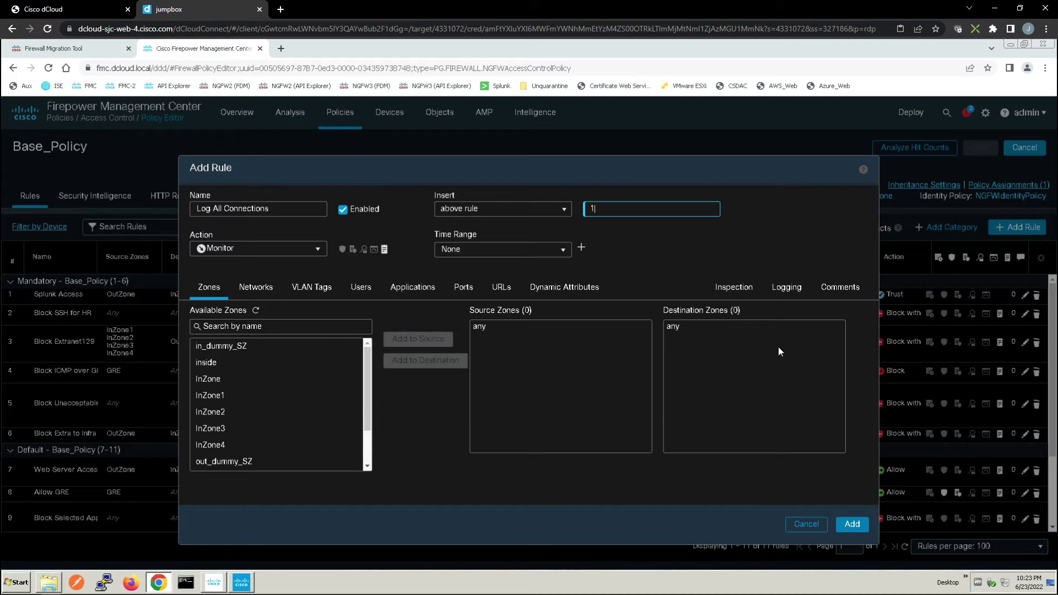
{"action": "left_click", "coordinate": [845, 524]}
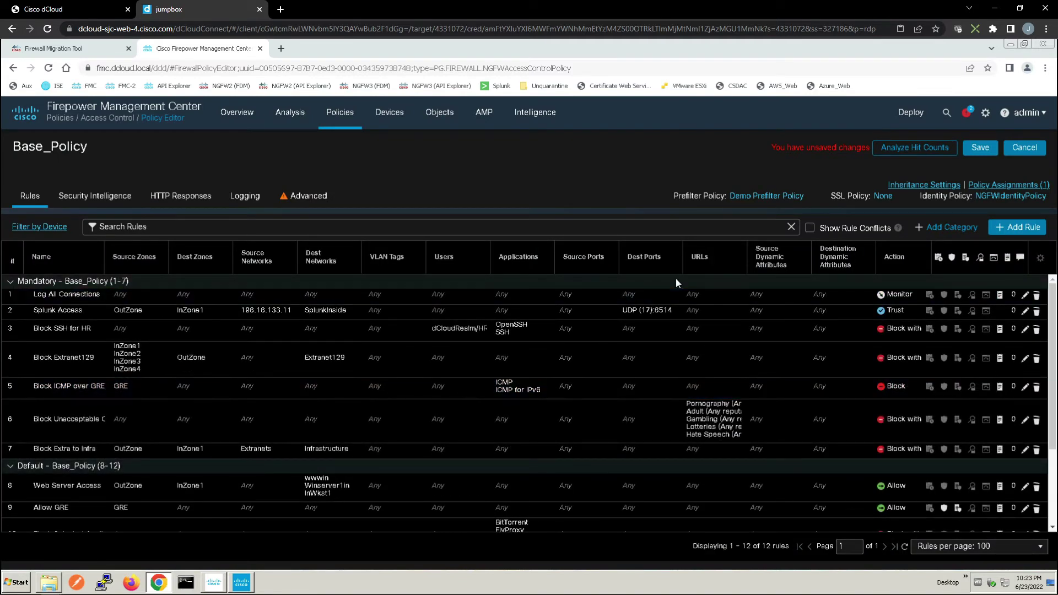
Save the Base_Policy changes
{"action": "left_click", "coordinate": [978, 148]}
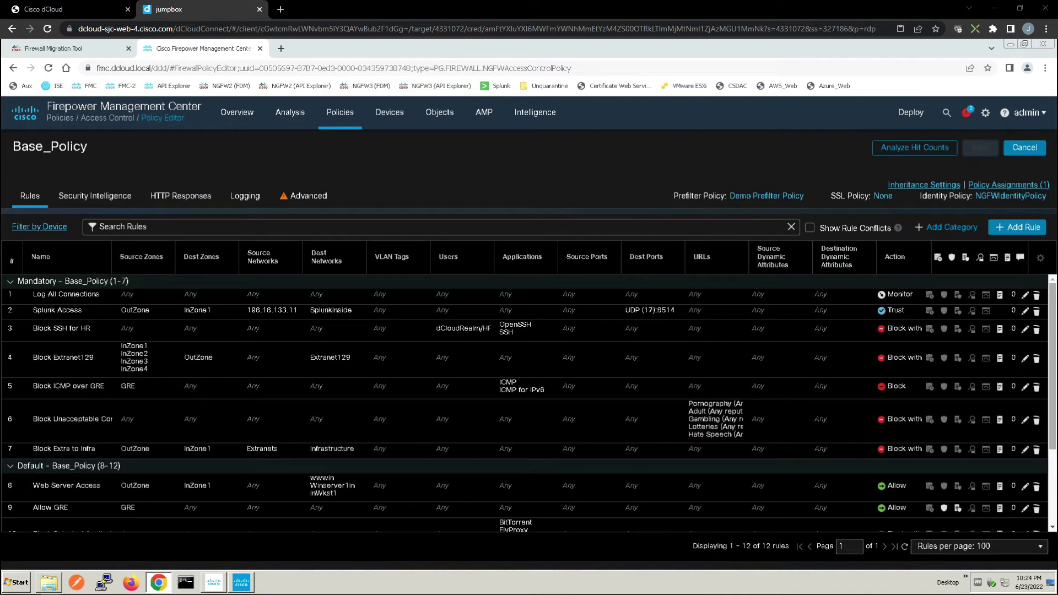
Review NGFW1's pending changes, deploy them, and check the deployment progress
{"action": "mouse_move", "coordinate": [911, 121]}
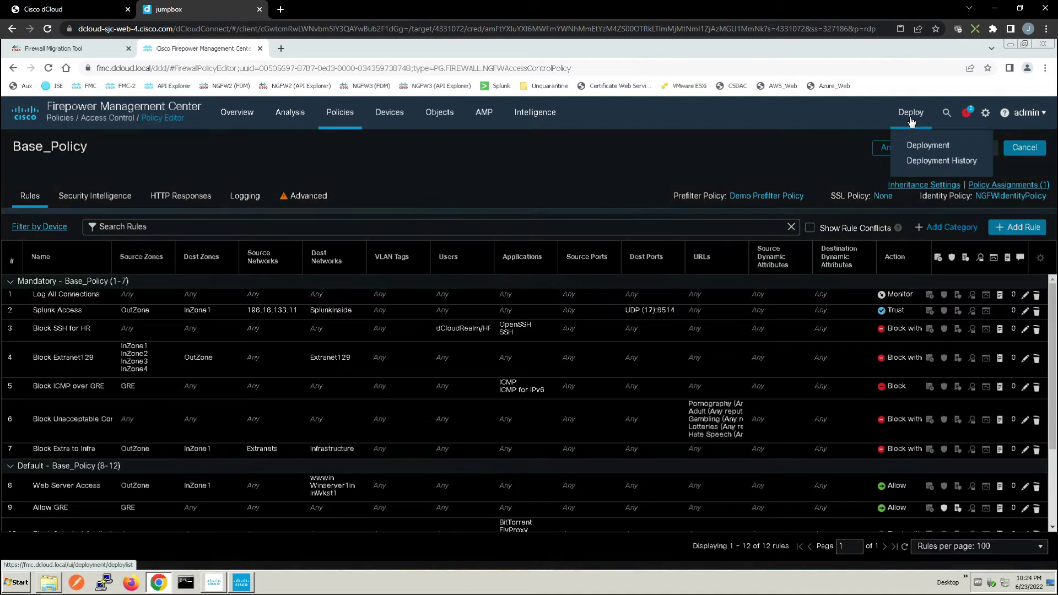
{"action": "left_click", "coordinate": [917, 145]}
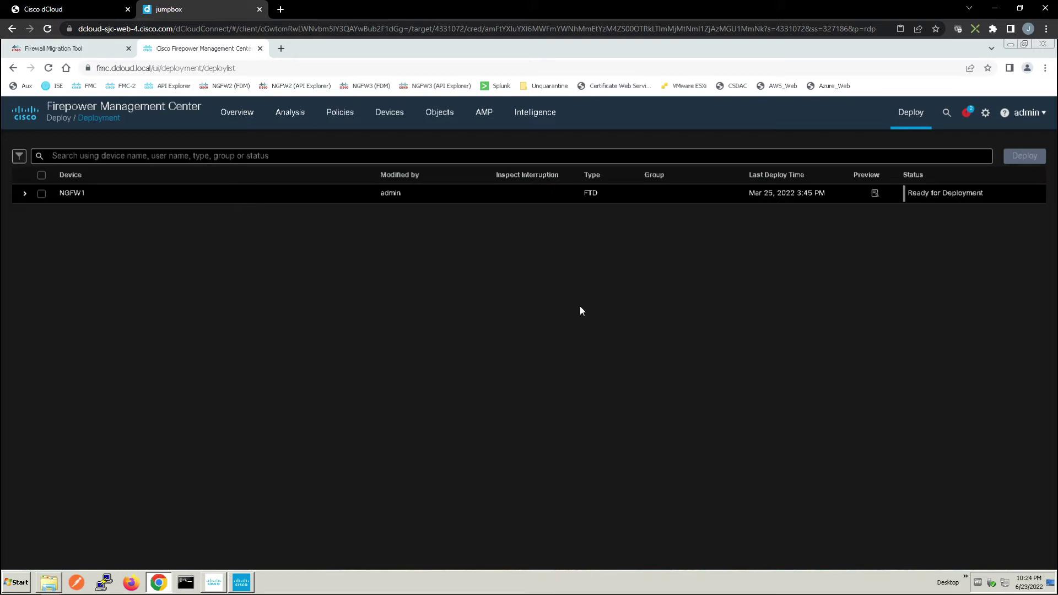
{"action": "left_click", "coordinate": [42, 194]}
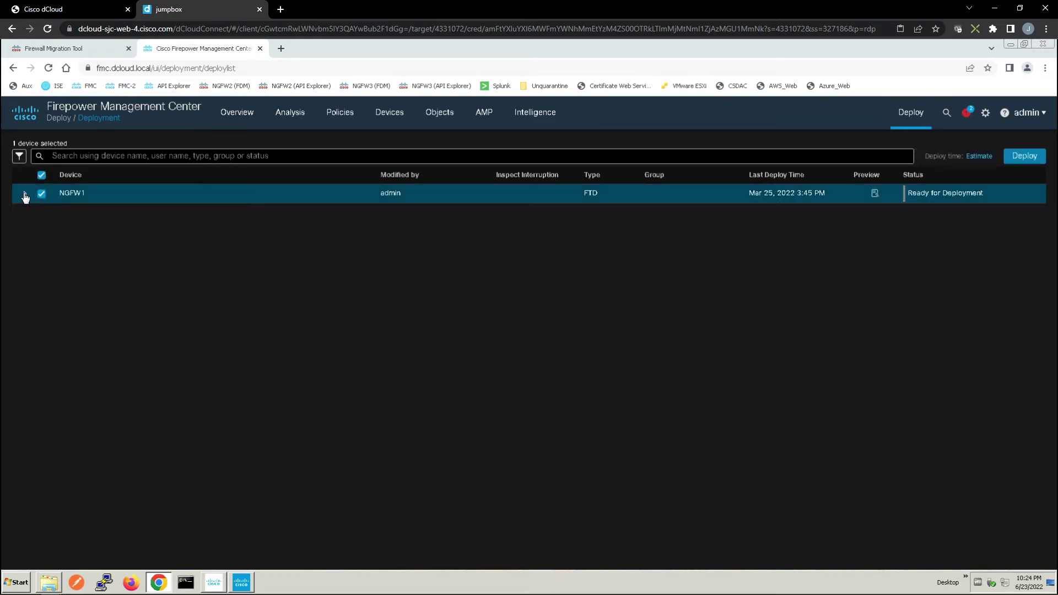
{"action": "left_click", "coordinate": [25, 193]}
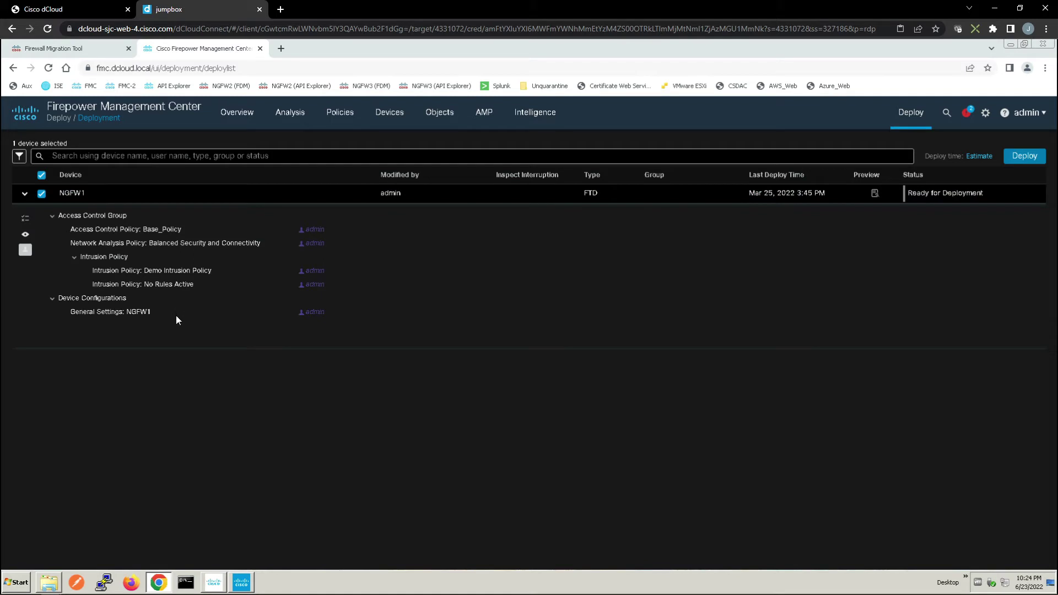
{"action": "left_click", "coordinate": [26, 251]}
{"action": "left_click", "coordinate": [25, 251]}
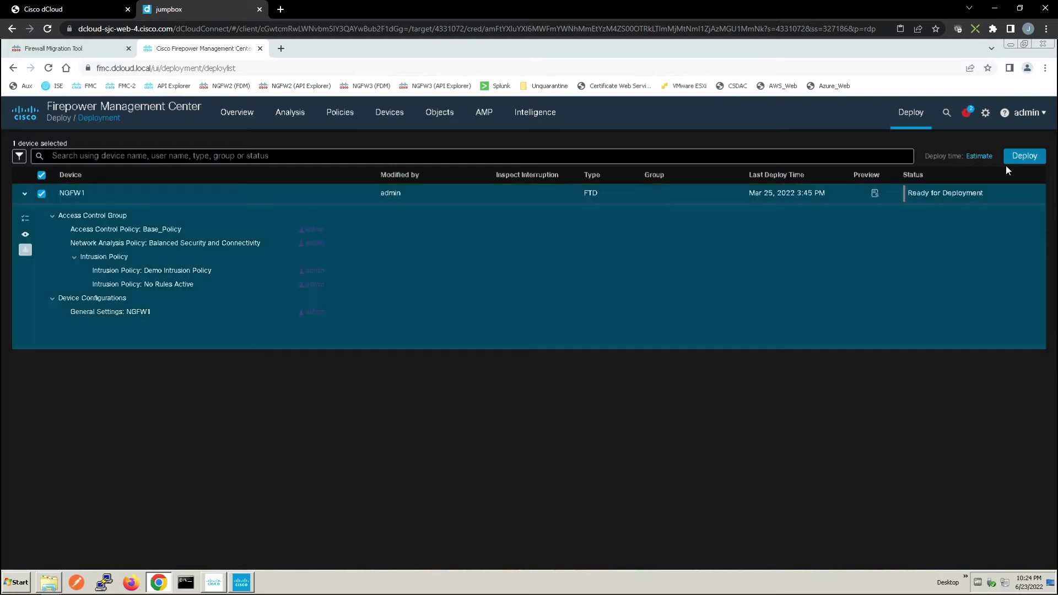
{"action": "left_click", "coordinate": [1020, 156]}
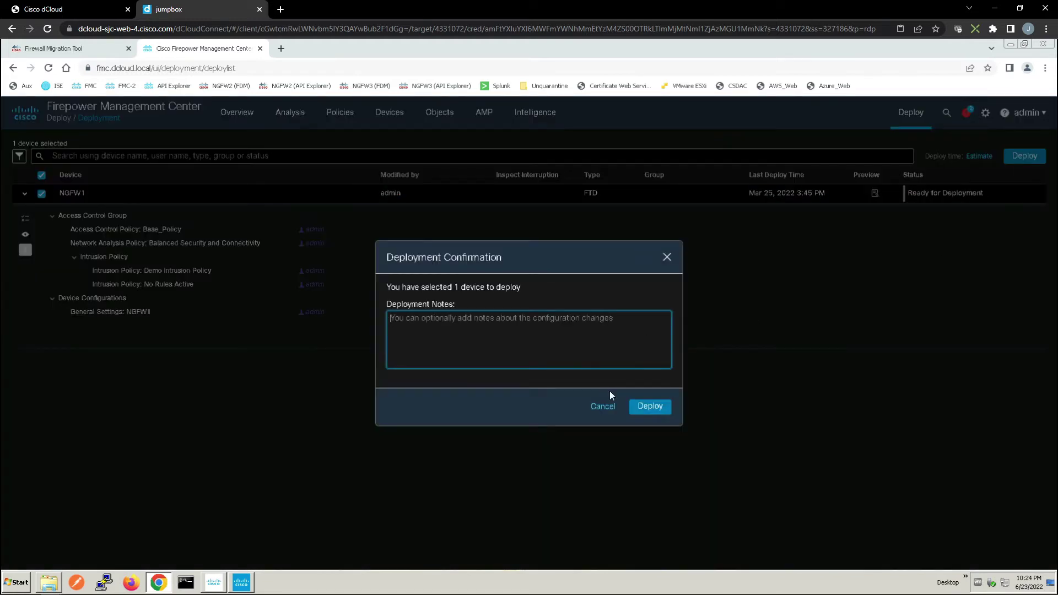
{"action": "left_click", "coordinate": [643, 405]}
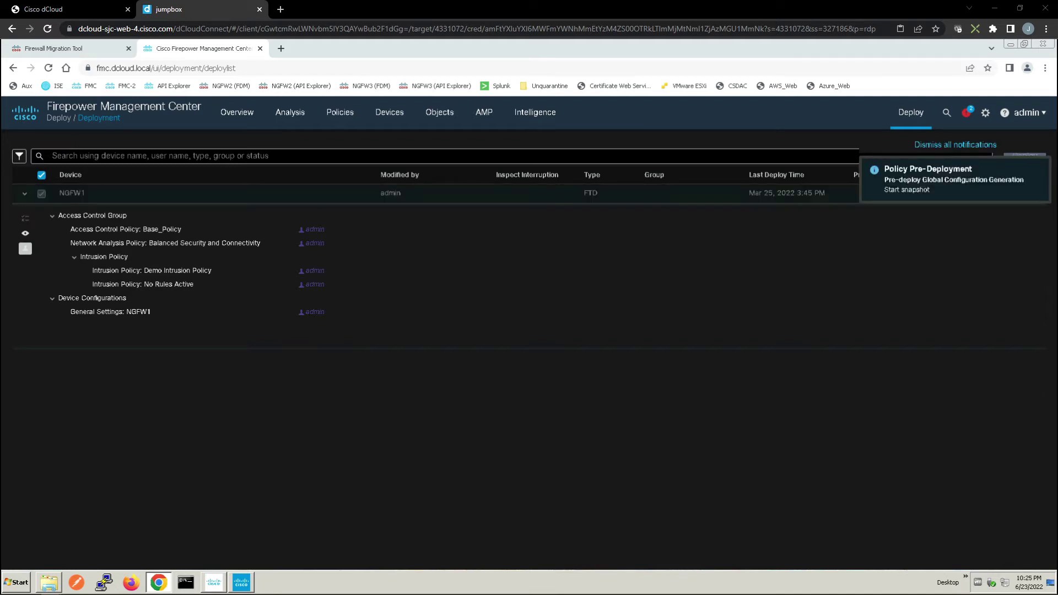
{"action": "left_click", "coordinate": [967, 112]}
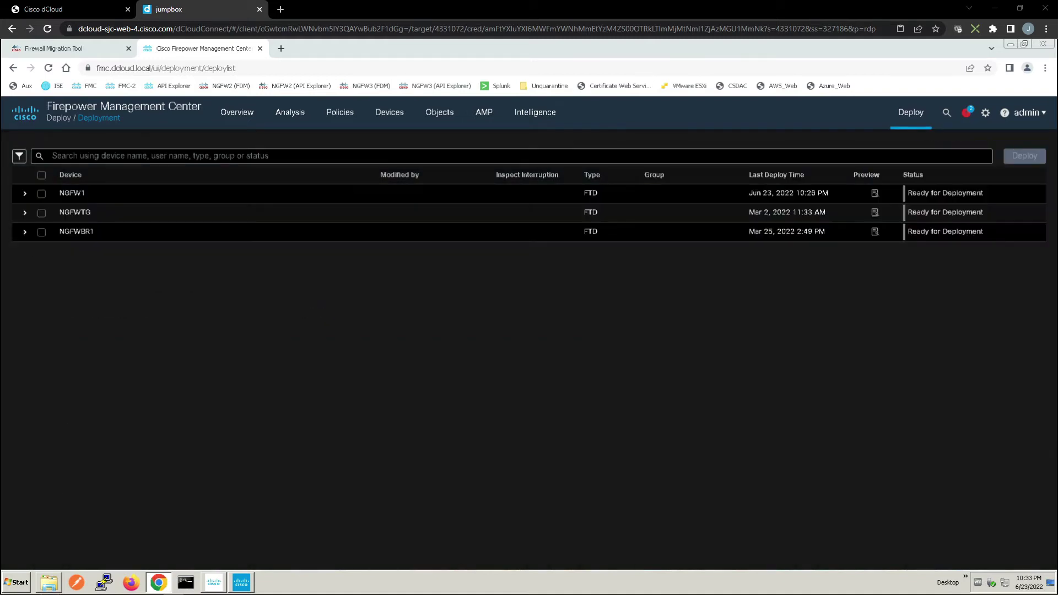
Start a PuTTY SSH session to 198.19.10.81 and centre the terminal window
{"action": "left_click", "coordinate": [104, 581]}
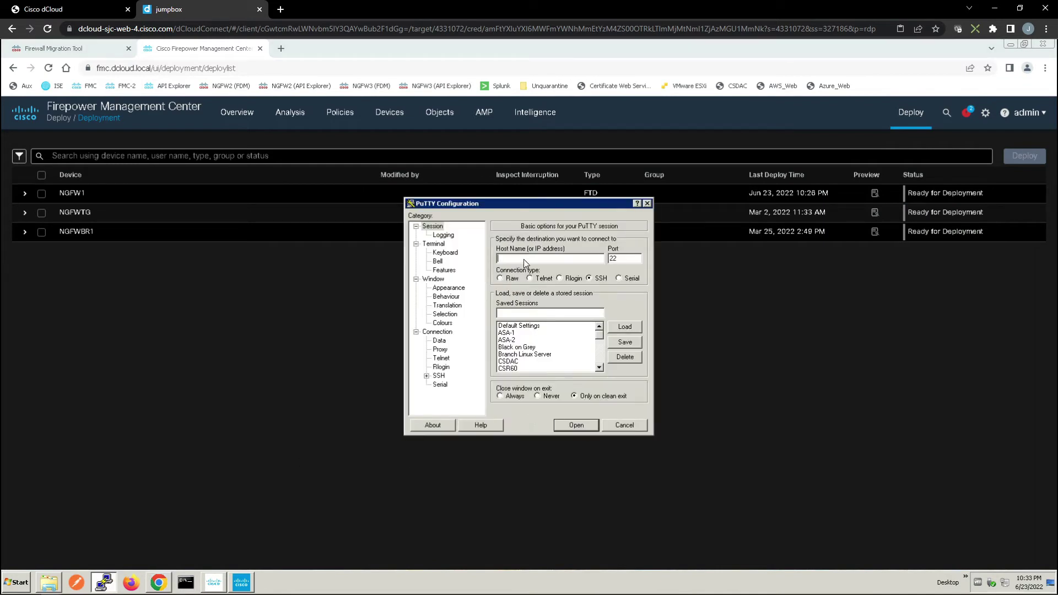
{"action": "type", "text": "198.19.10.81"}
{"action": "key", "text": "Return"}
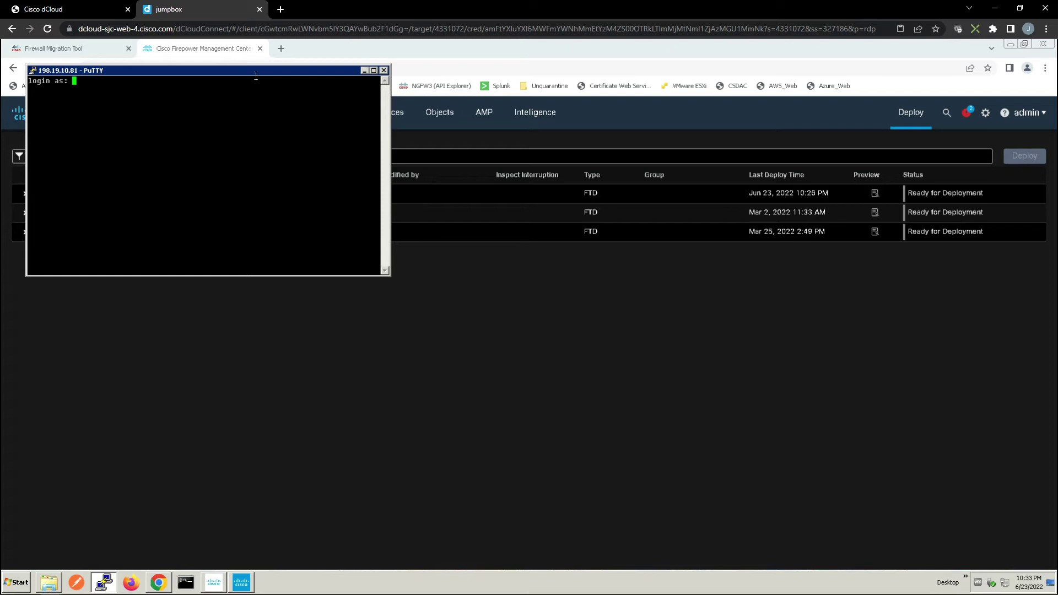
{"action": "left_click_drag", "start_coordinate": [262, 70], "coordinate": [543, 289]}
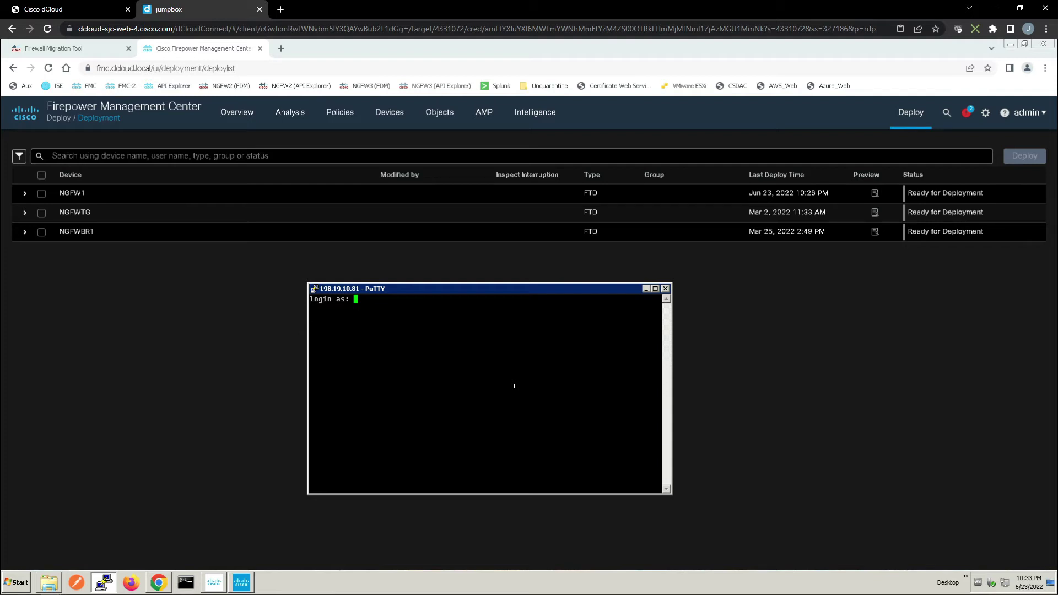
Log in to the firewall CLI and display the current elephant-flow detection-config thresholds
{"action": "type", "text": "admin"}
{"action": "key", "text": "Return"}
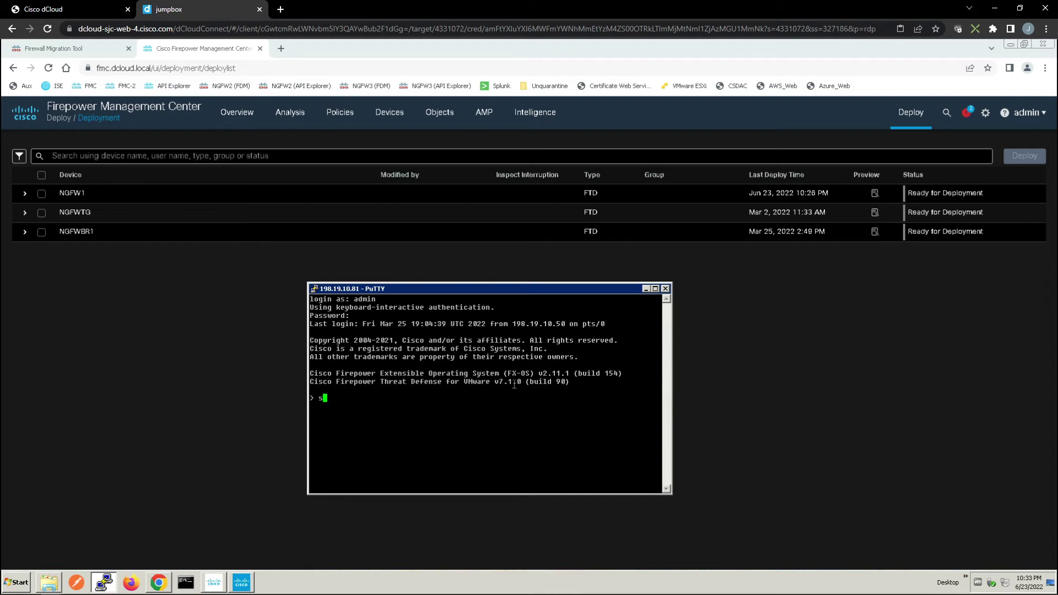
{"action": "type", "text": "ystem support ele"}
{"action": "key", "text": "Tab"}
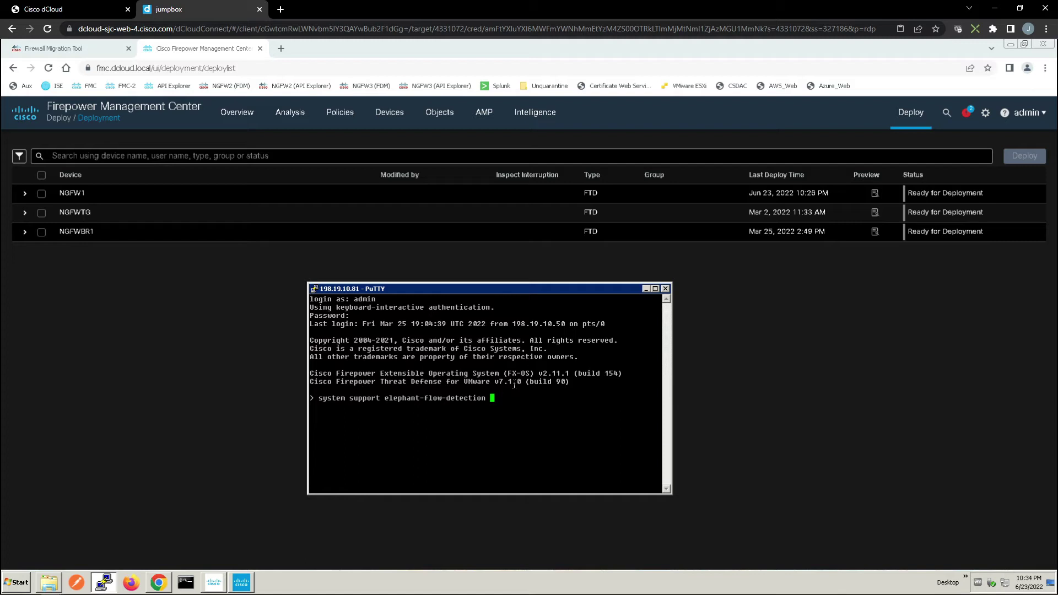
{"action": "key", "text": "Tab"}
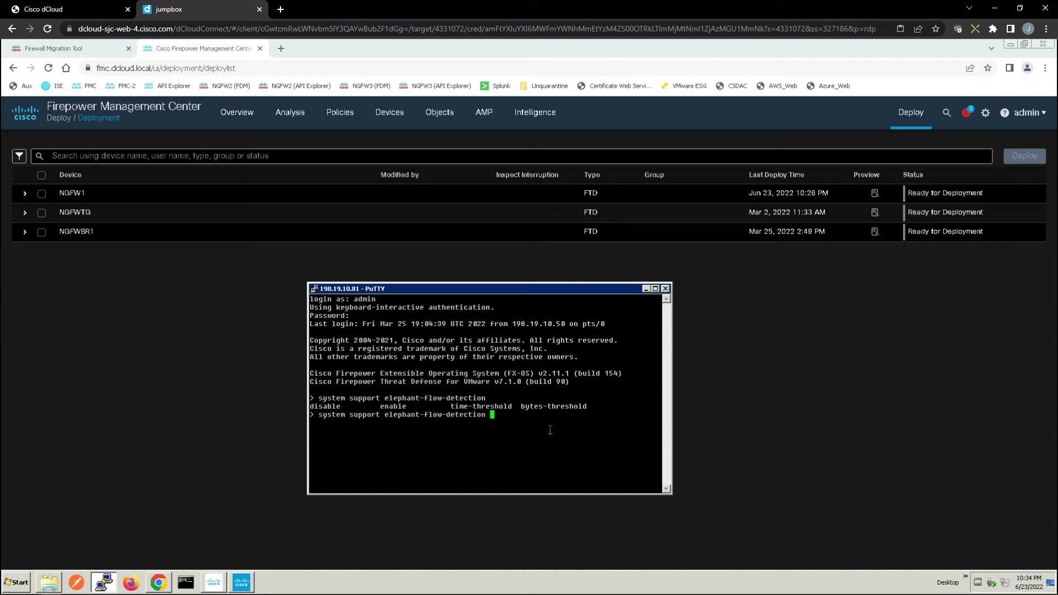
{"action": "key", "text": "BackSpace"}
{"action": "key", "text": "BackSpace"}
{"action": "key", "text": "BackSpace"}
{"action": "key", "text": "BackSpace"}
{"action": "key", "text": "BackSpace"}
{"action": "key", "text": "BackSpace"}
{"action": "key", "text": "BackSpace"}
{"action": "key", "text": "BackSpace"}
{"action": "key", "text": "BackSpace"}
{"action": "key", "text": "BackSpace"}
{"action": "key", "text": "BackSpace"}
{"action": "key", "text": "BackSpace"}
{"action": "key", "text": "BackSpace"}
{"action": "key", "text": "BackSpace"}
{"action": "key", "text": "BackSpace"}
{"action": "key", "text": "BackSpace"}
{"action": "key", "text": "BackSpace"}
{"action": "key", "text": "BackSpace"}
{"action": "key", "text": "BackSpace"}
{"action": "key", "text": "BackSpace"}
{"action": "key", "text": "BackSpace"}
{"action": "key", "text": "BackSpace"}
{"action": "key", "text": "BackSpace"}
{"action": "key", "text": "BackSpace"}
{"action": "key", "text": "BackSpace"}
{"action": "key", "text": "BackSpace"}
{"action": "key", "text": "BackSpace"}
{"action": "key", "text": "BackSpace"}
{"action": "key", "text": "BackSpace"}
{"action": "key", "text": "BackSpace"}
{"action": "key", "text": "BackSpace"}
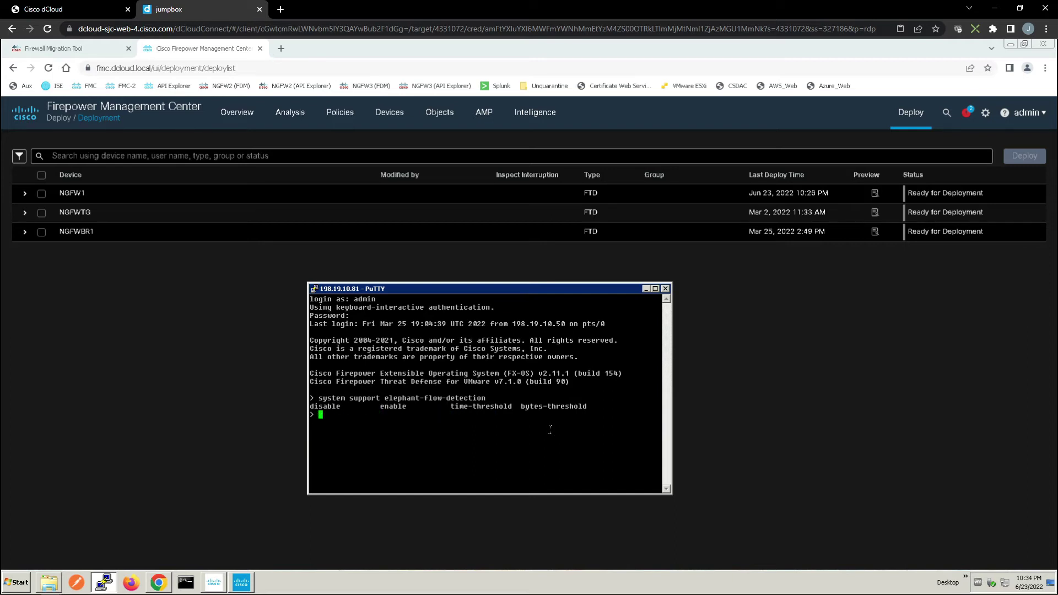
{"action": "type", "text": "show elephant-flow detection-config"}
{"action": "key", "text": "Return"}
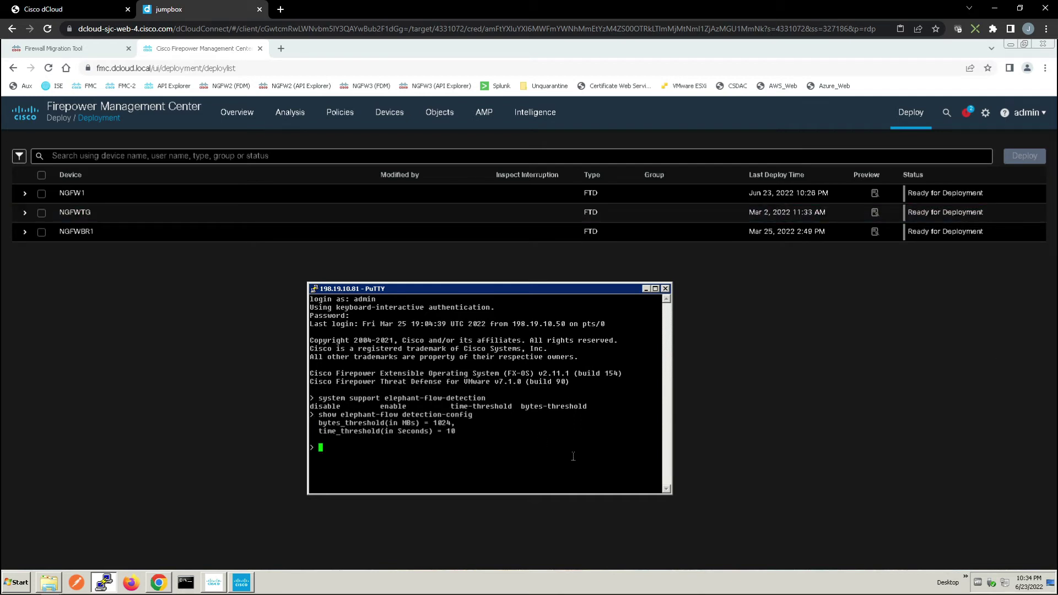
Set elephant-flow detection to bytes-threshold 1 and time-threshold 1
{"action": "type", "text": "system support ele"}
{"action": "key", "text": "Tab"}
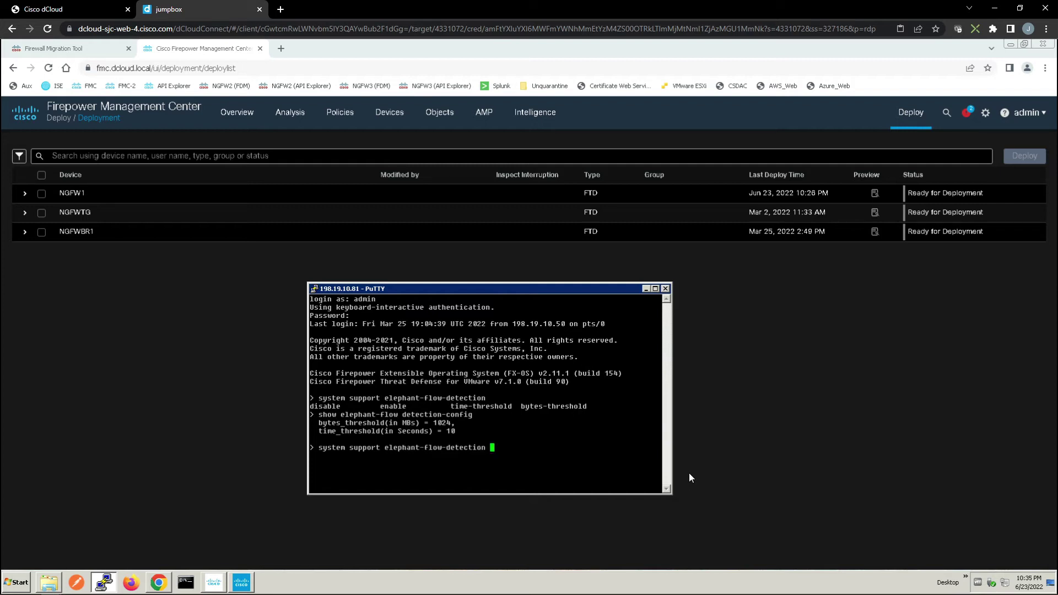
{"action": "type", "text": "bytes-threshold 1 ti"}
{"action": "key", "text": "Tab"}
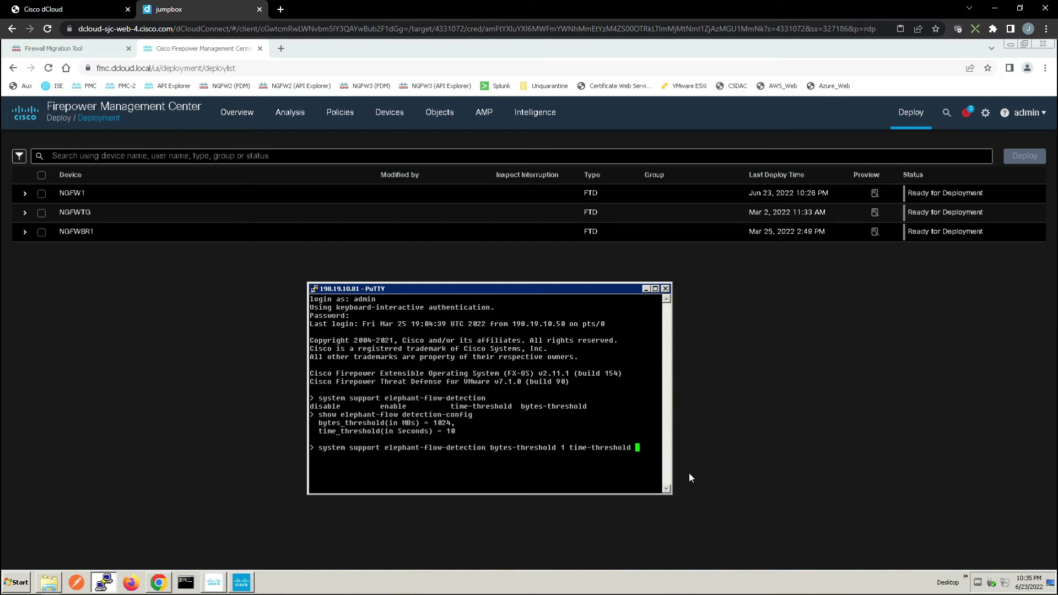
{"action": "type", "text": "1"}
{"action": "key", "text": "Return"}
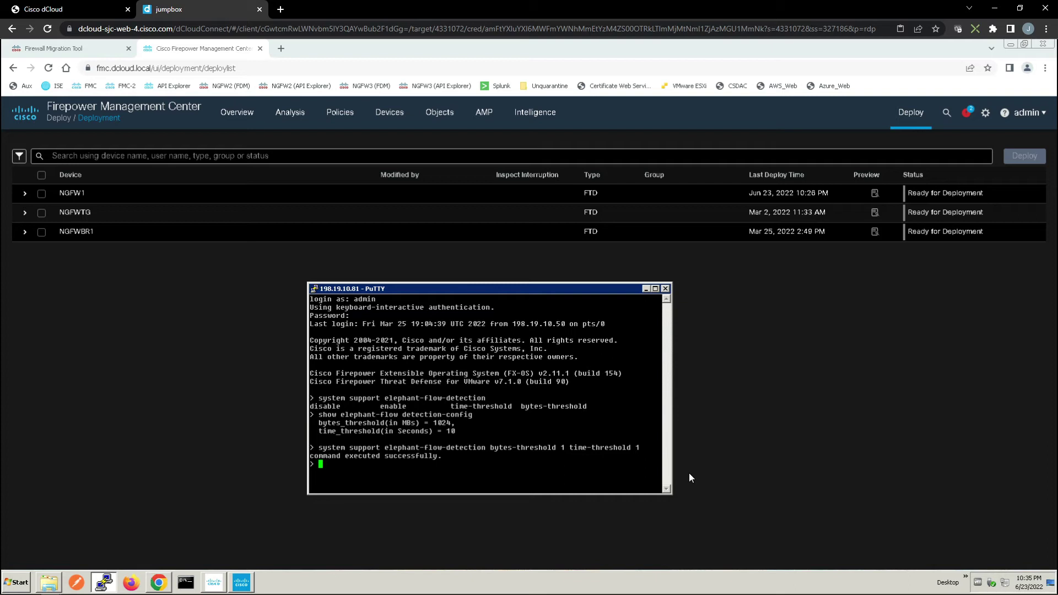
Display the elephant-flow detection-config showing the new 1 MB and 1-second thresholds
{"action": "type", "text": "show ew"}
{"action": "key", "text": "BackSpace"}
{"action": "key", "text": "Tab"}
{"action": "type", "text": "d"}
{"action": "key", "text": "Tab"}
{"action": "key", "text": "Return"}
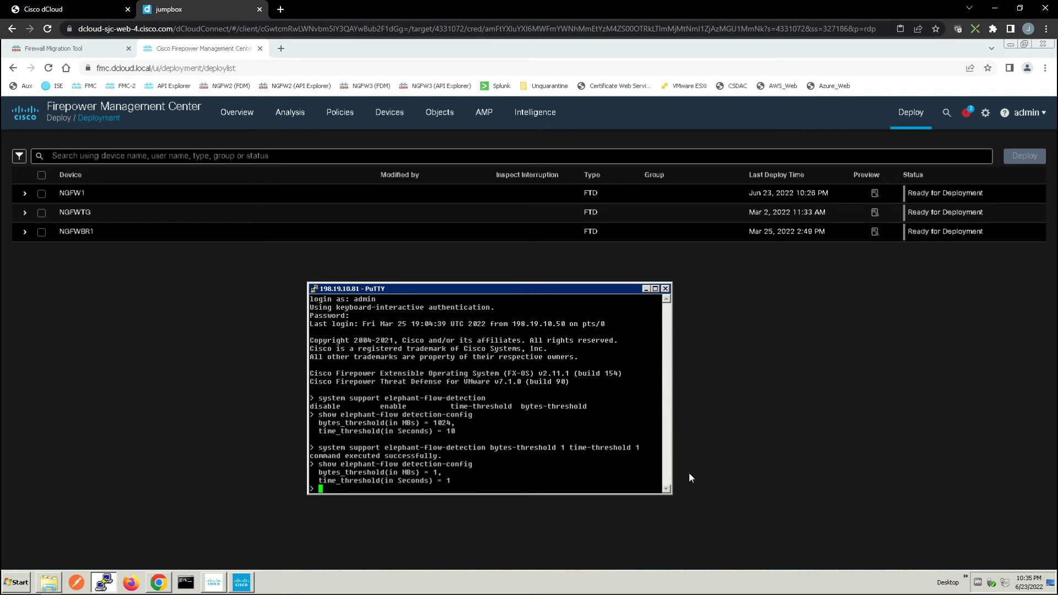
Confirm the elephant flow status shows the inspector enabled, then exit the CLI session
{"action": "type", "text": "show ele"}
{"action": "key", "text": "Tab"}
{"action": "type", "text": "st"}
{"action": "key", "text": "Tab"}
{"action": "key", "text": "Return"}
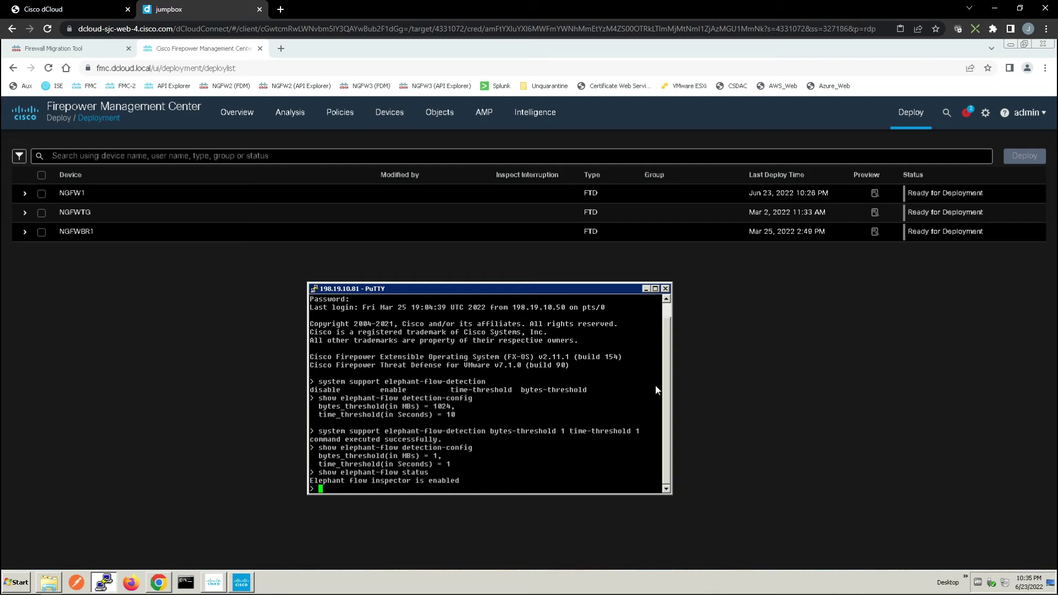
{"action": "type", "text": "exit"}
{"action": "key", "text": "Return"}
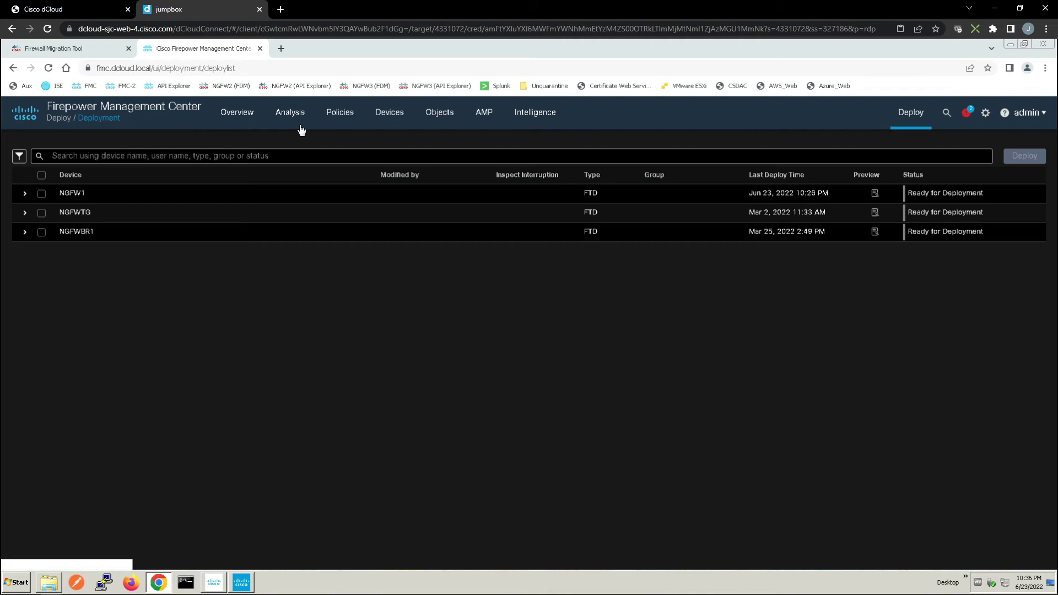
Apply the predefined Elephant Flows search to Connection Events, then relaunch PuTTY
{"action": "mouse_move", "coordinate": [301, 125]}
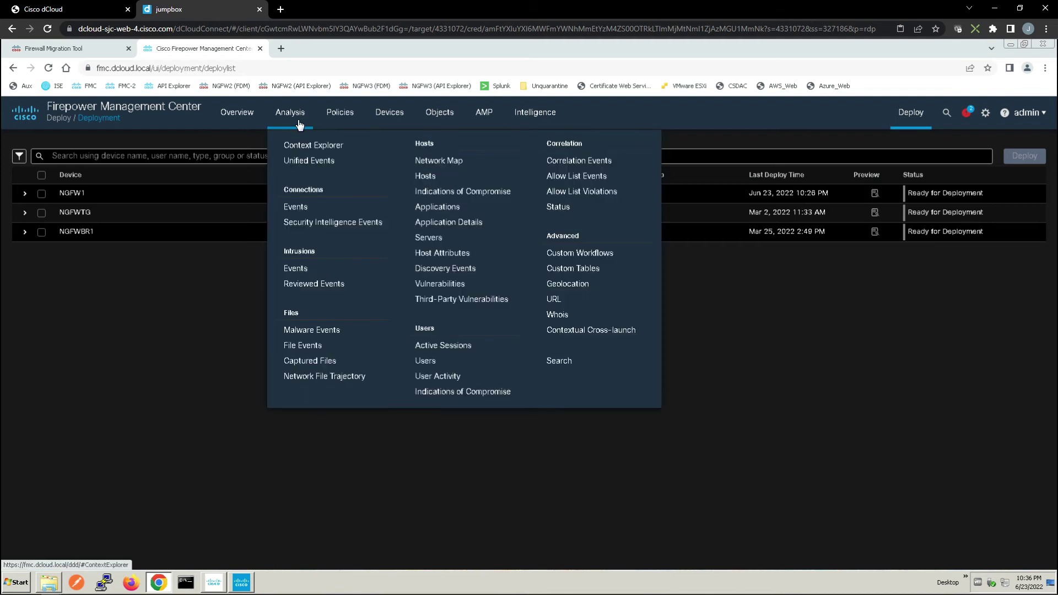
{"action": "left_click", "coordinate": [294, 209]}
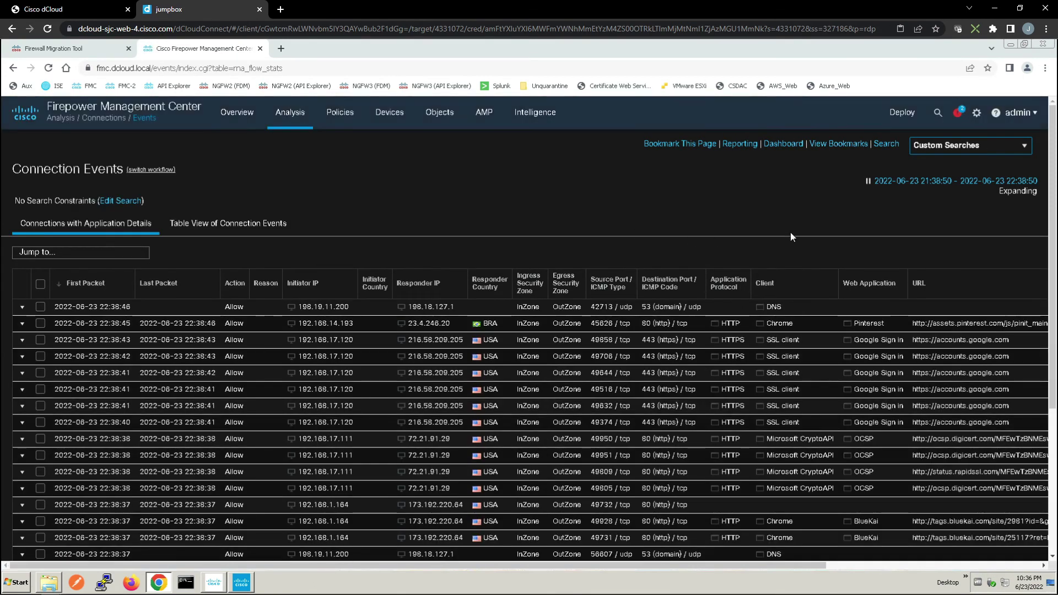
{"action": "left_click", "coordinate": [1018, 148]}
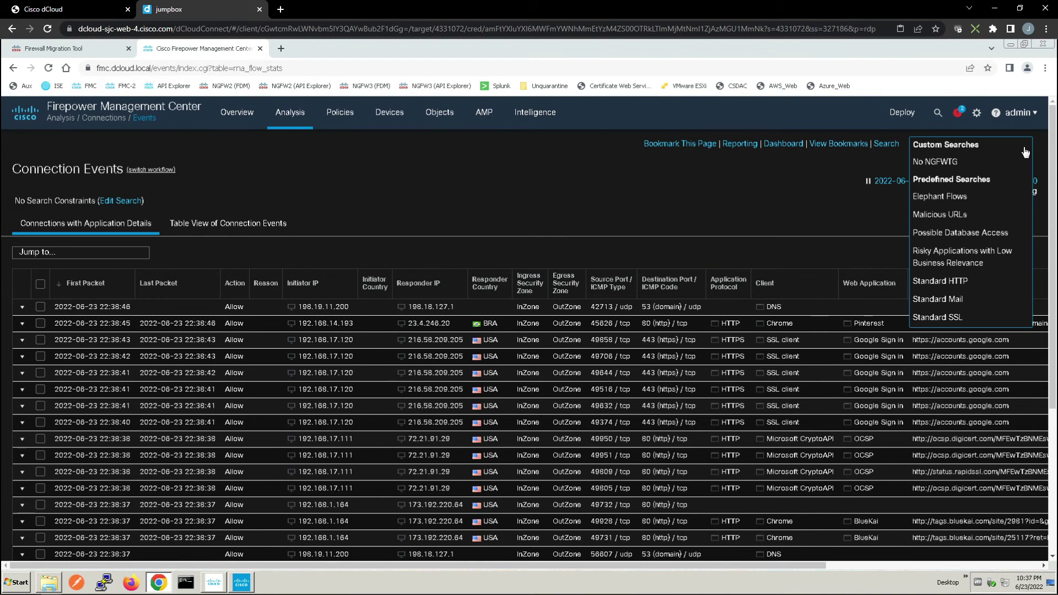
{"action": "left_click", "coordinate": [942, 197]}
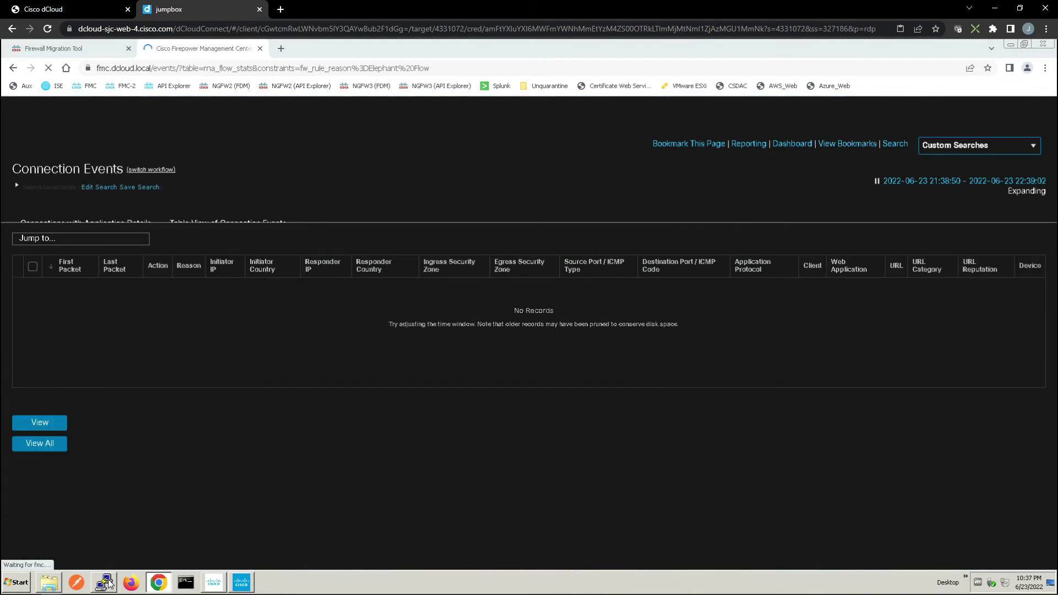
{"action": "left_click", "coordinate": [106, 583]}
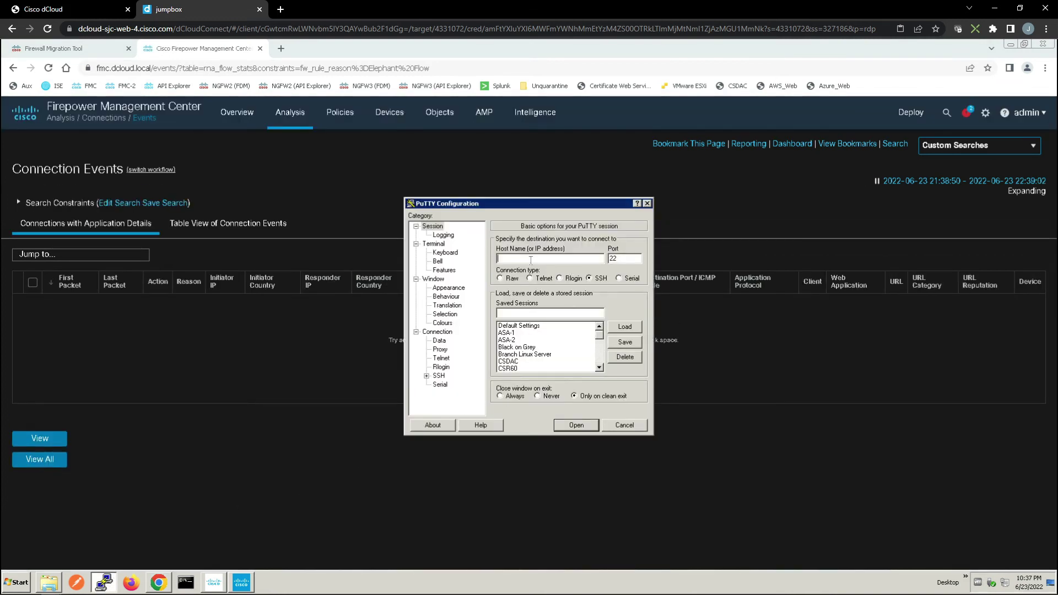
Connect to the Linux host 198.19.10.200 and log in
{"action": "type", "text": "198.19.10.200"}
{"action": "key", "text": "Return"}
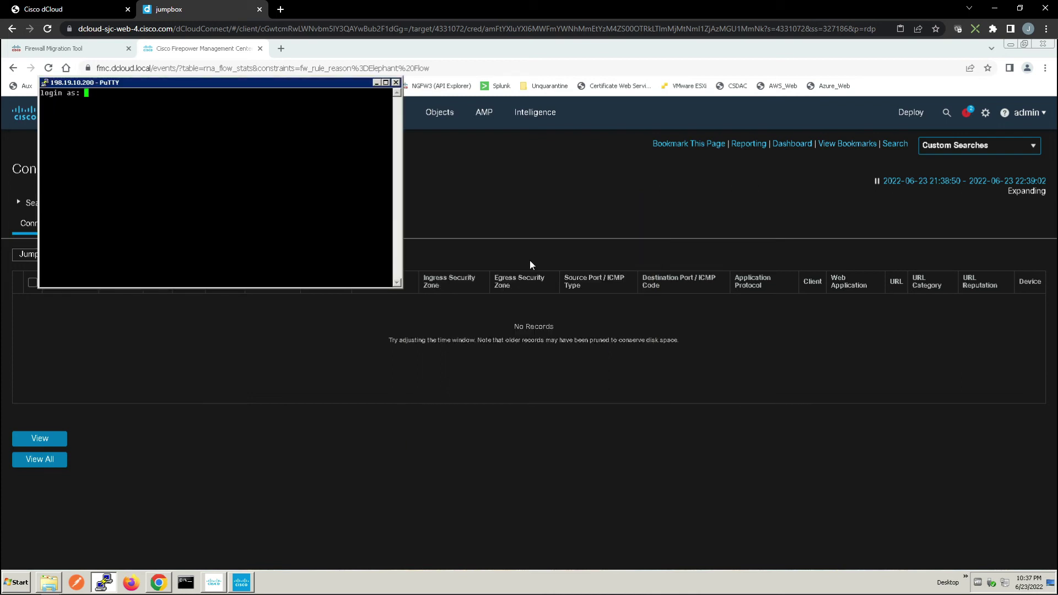
{"action": "type", "text": "root"}
{"action": "key", "text": "Return"}
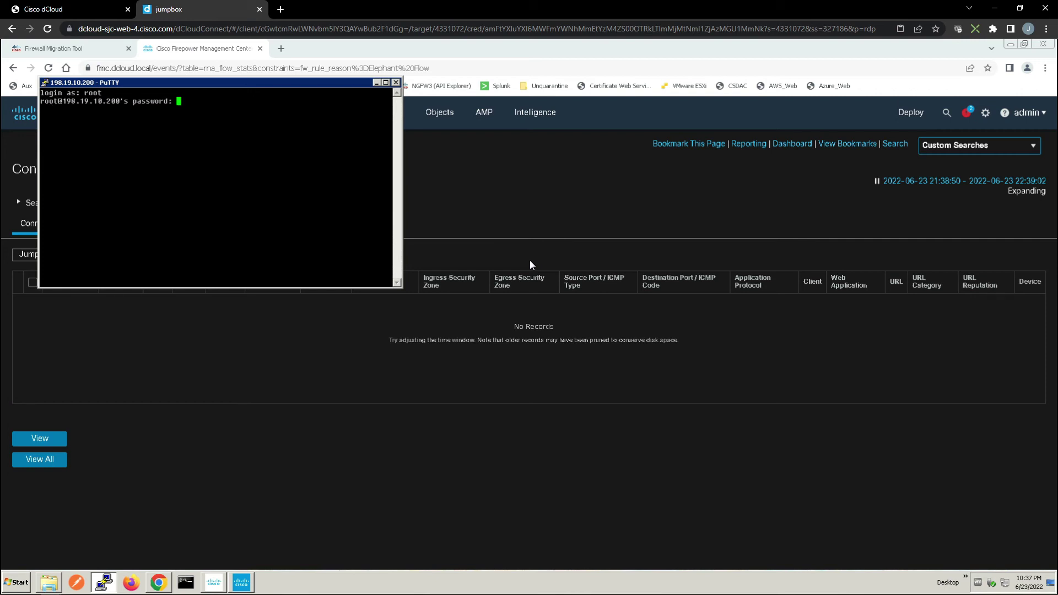
{"action": "key", "text": "Return"}
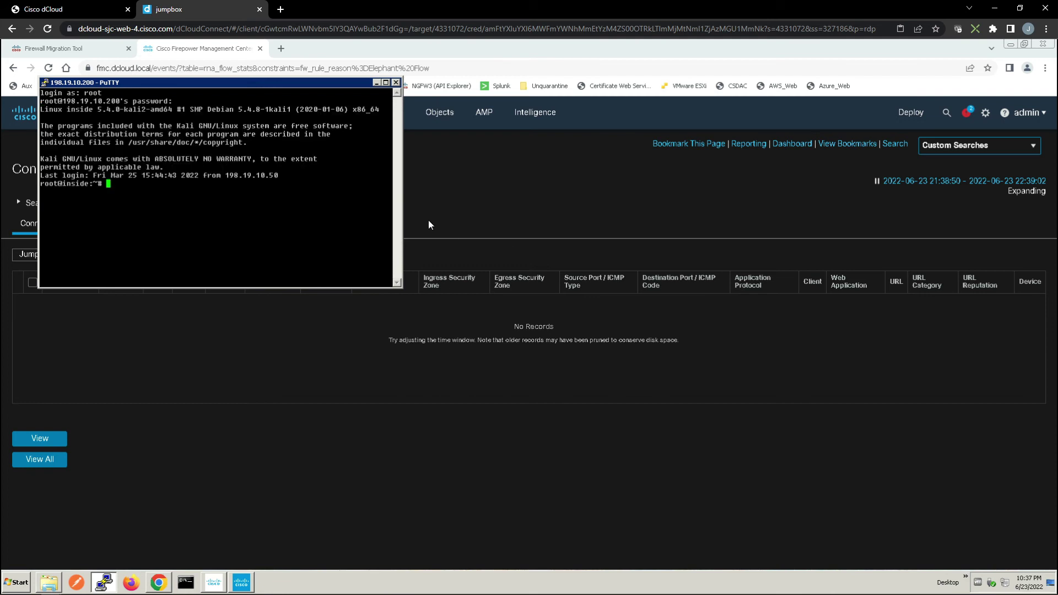
{"action": "left_click_drag", "start_coordinate": [267, 83], "coordinate": [586, 372]}
Run the pasted wget download of QuickTimeInstaller.exe twice, then close the session
{"action": "right_click", "coordinate": [478, 458]}
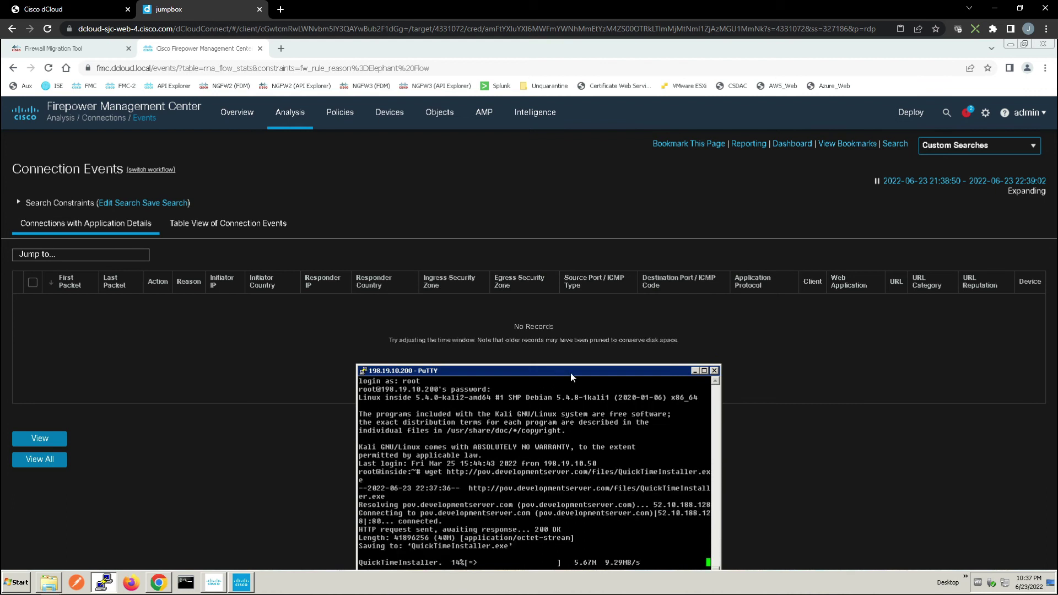
{"action": "left_click_drag", "start_coordinate": [604, 367], "coordinate": [609, 347]}
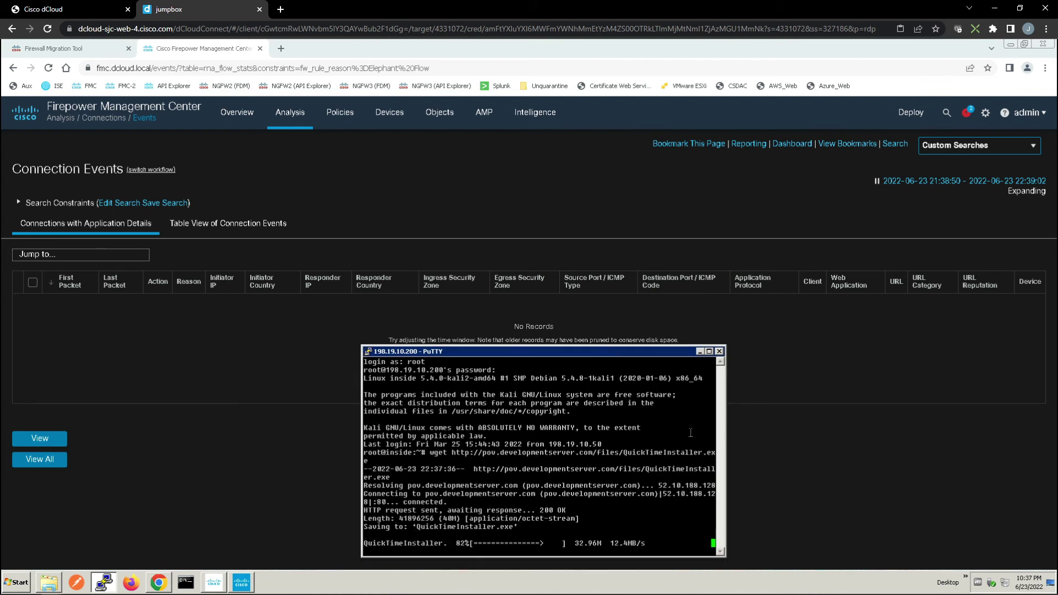
{"action": "key", "text": "Return"}
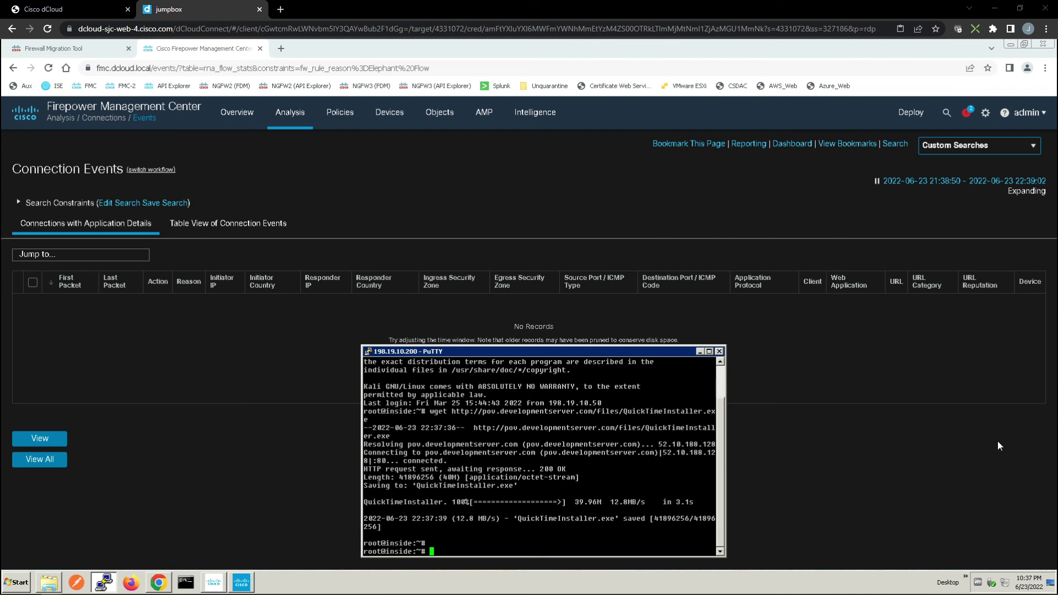
{"action": "right_click", "coordinate": [588, 455]}
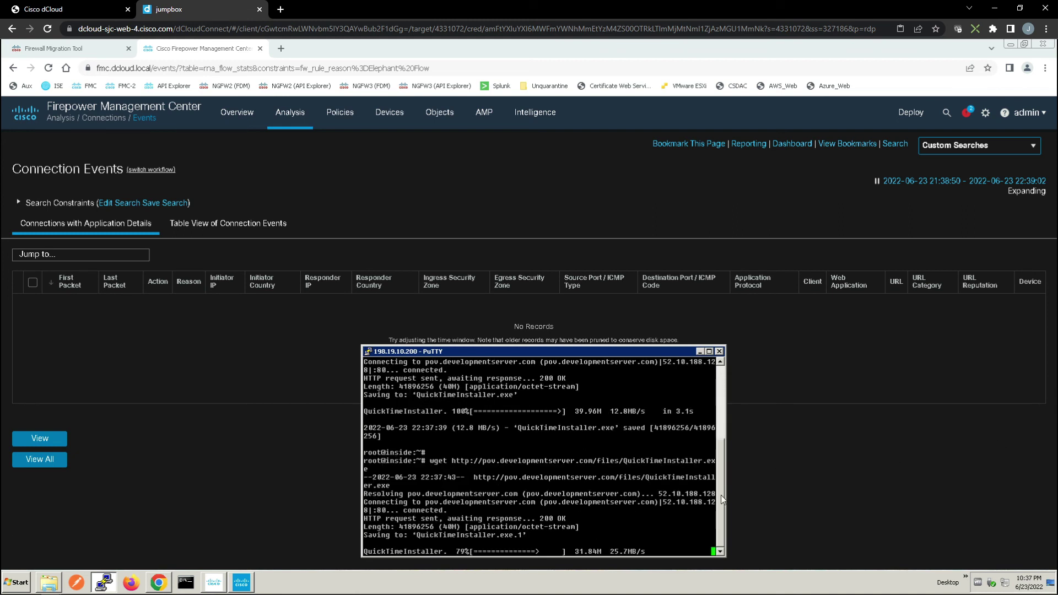
{"action": "left_click", "coordinate": [720, 351]}
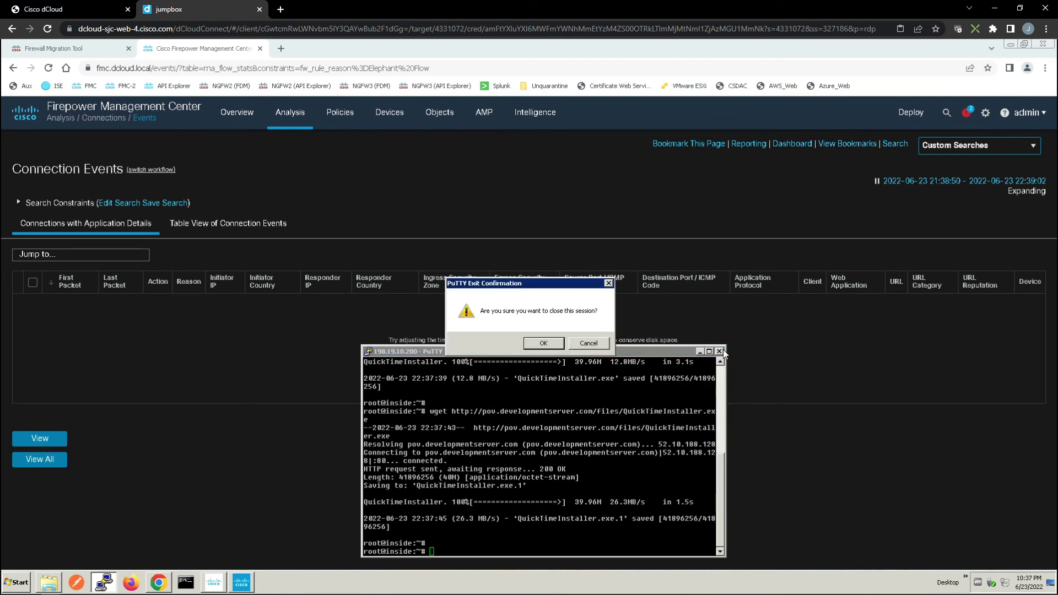
Confirm closing the PuTTY session and reload the page to show four Wget elephant flows to 52.10.188.128
{"action": "left_click", "coordinate": [543, 343]}
{"action": "right_click", "coordinate": [305, 338]}
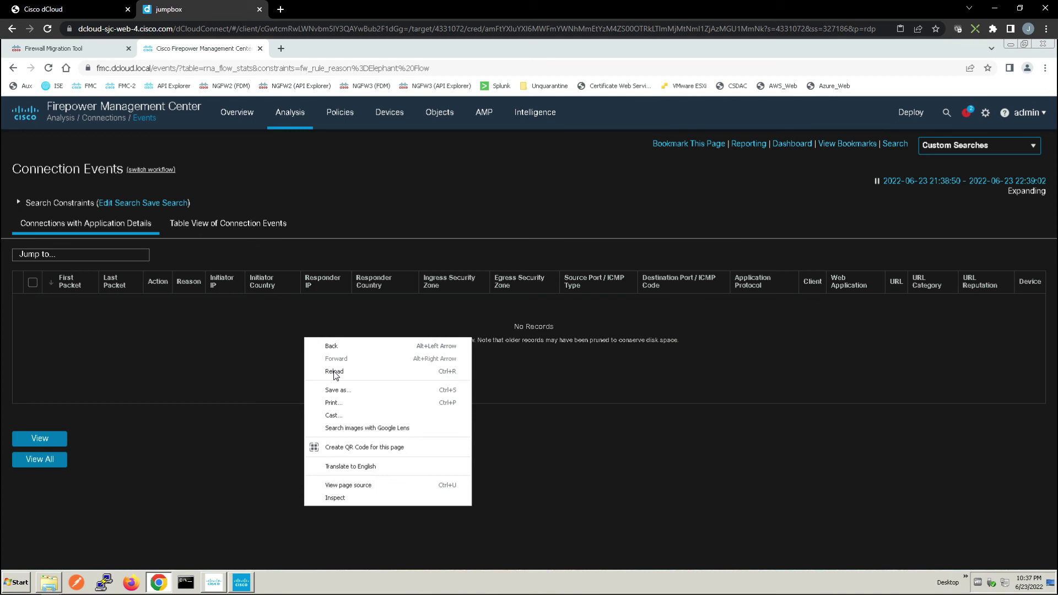
{"action": "left_click", "coordinate": [334, 372]}
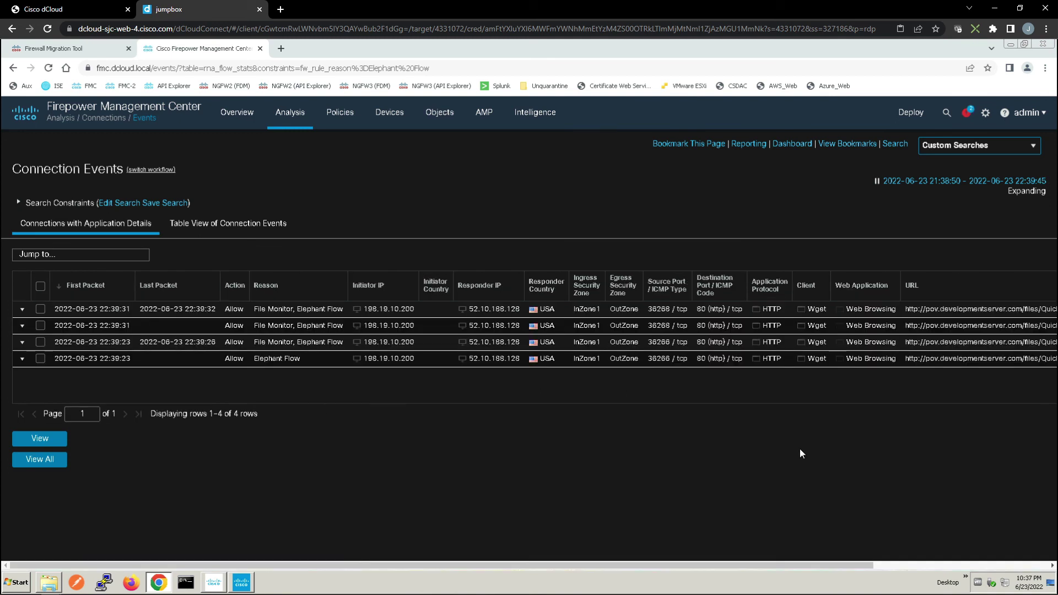